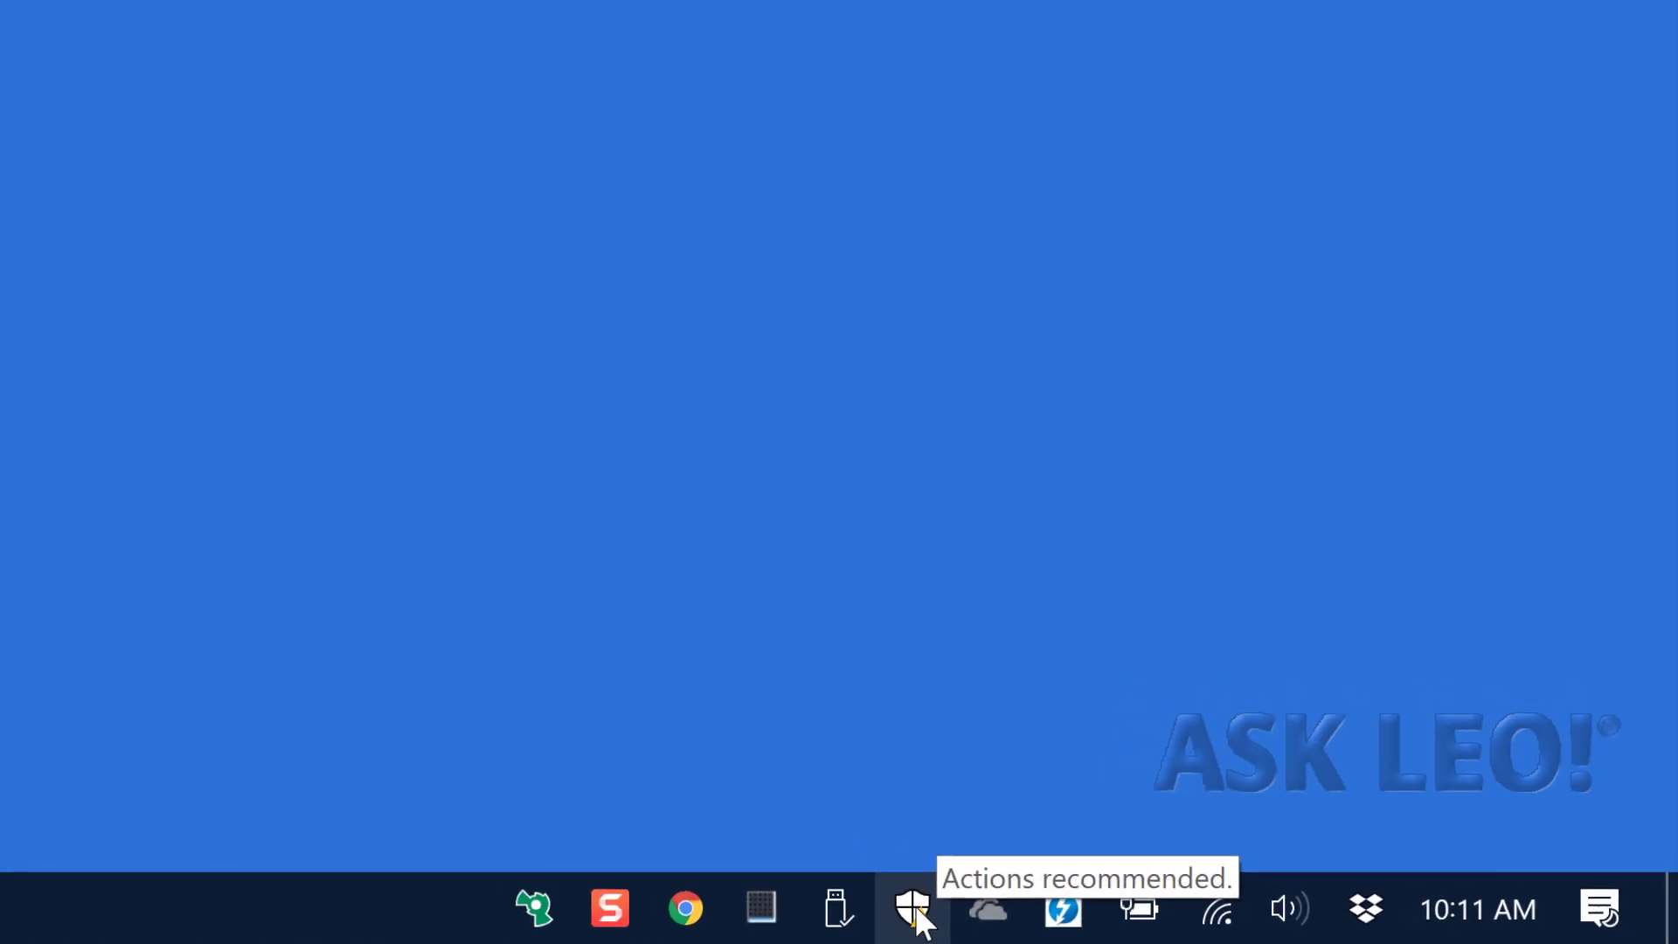
Glance at the Windows Security overview, close it, and bring up OneDrive's not-connected panel.
left_click(902, 910)
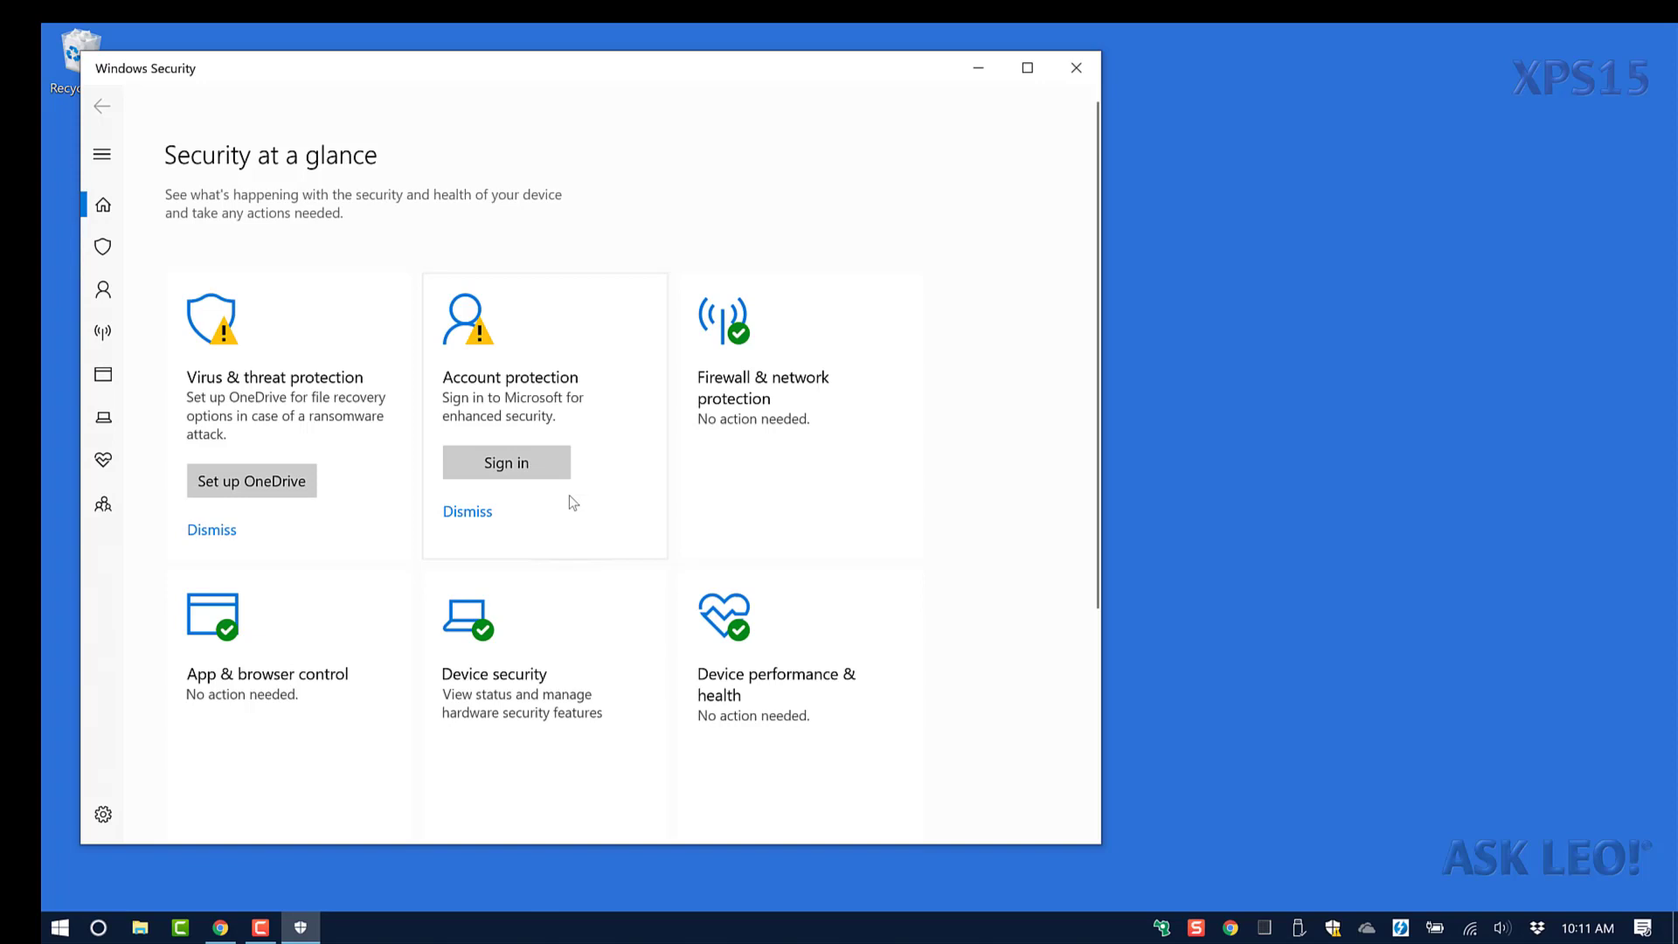
left_click(1074, 71)
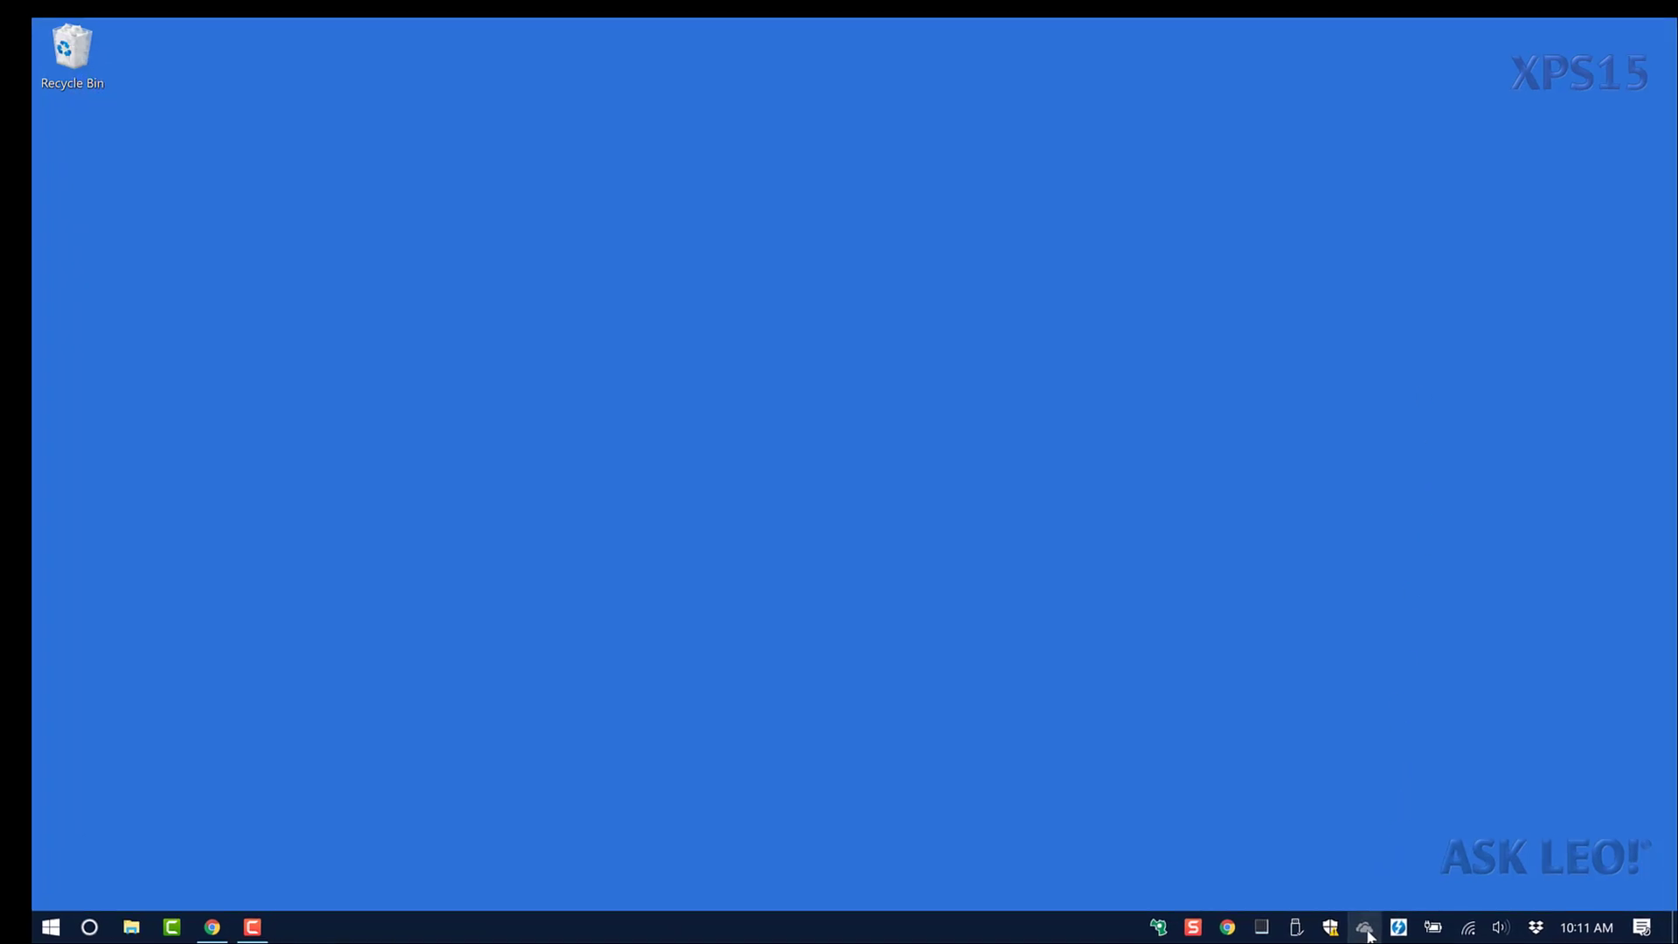
left_click(1369, 933)
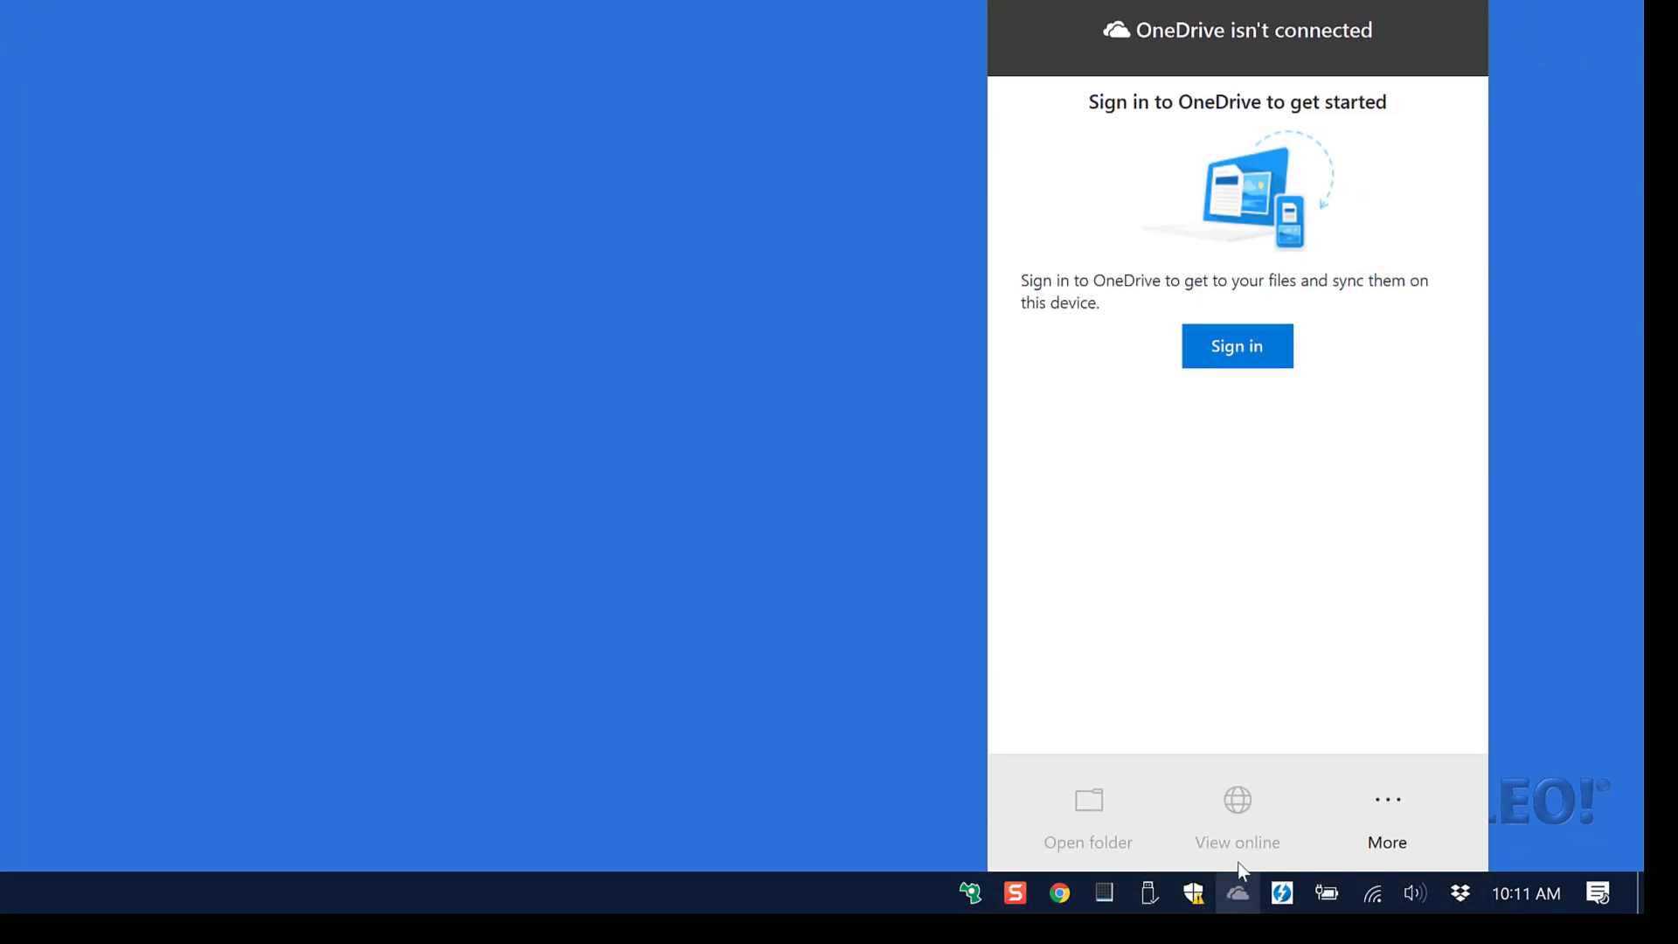
Sign in to OneDrive with the account e-mail and approve it via a phone notification.
left_click(1238, 346)
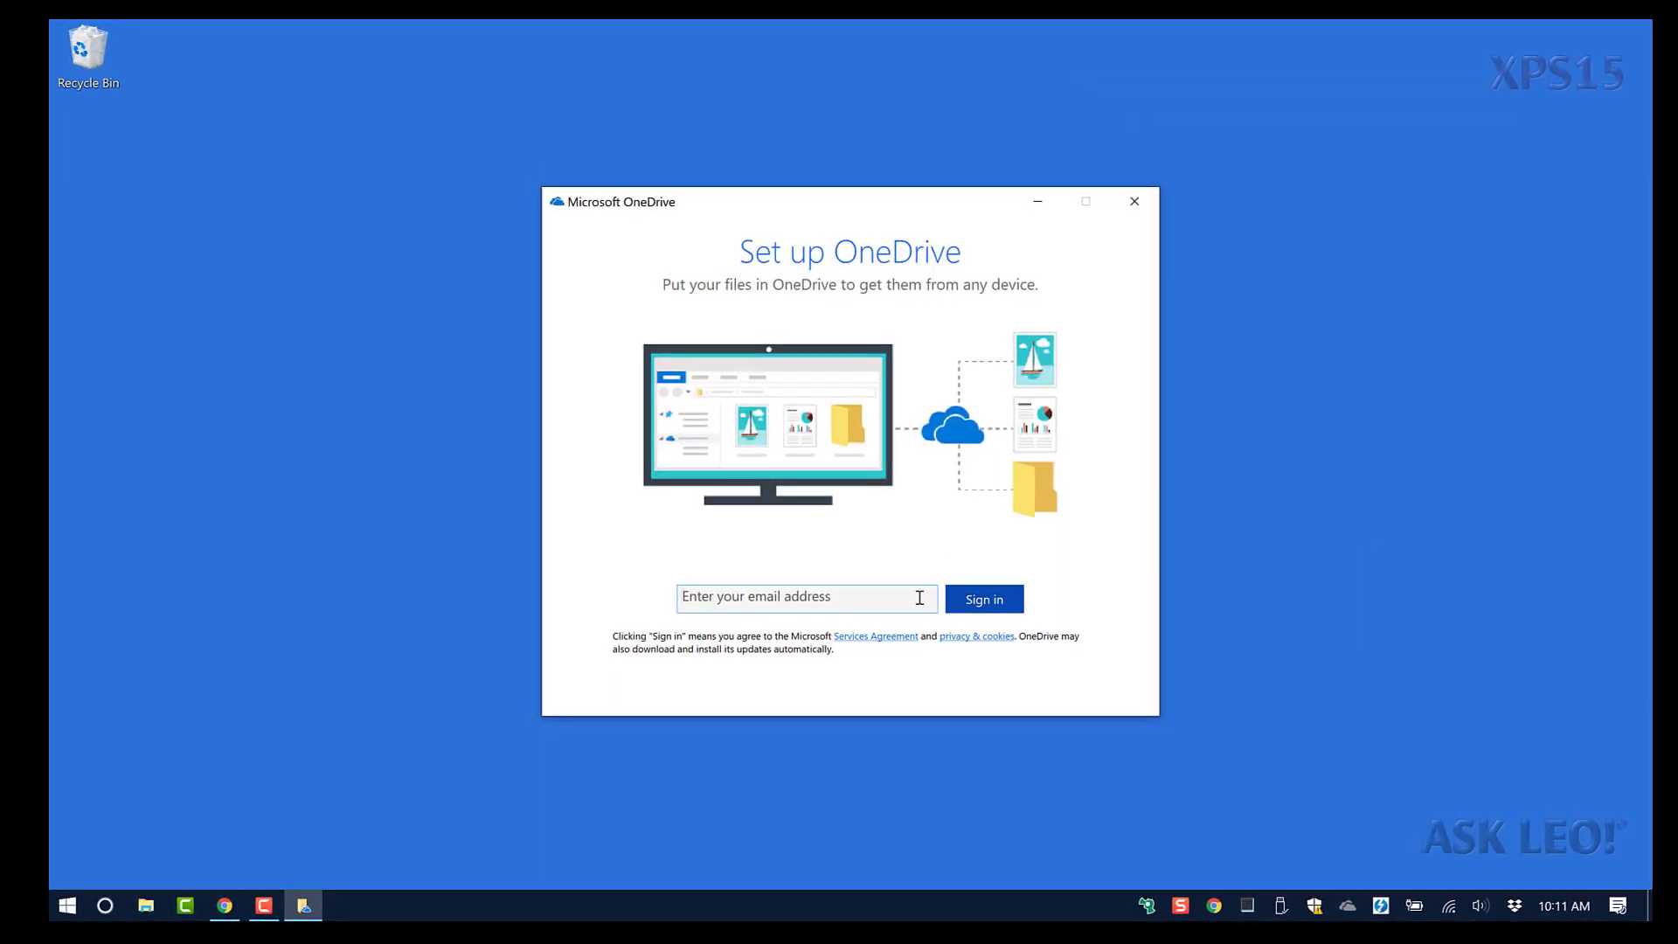
key("ctrl+v")
key("Return")
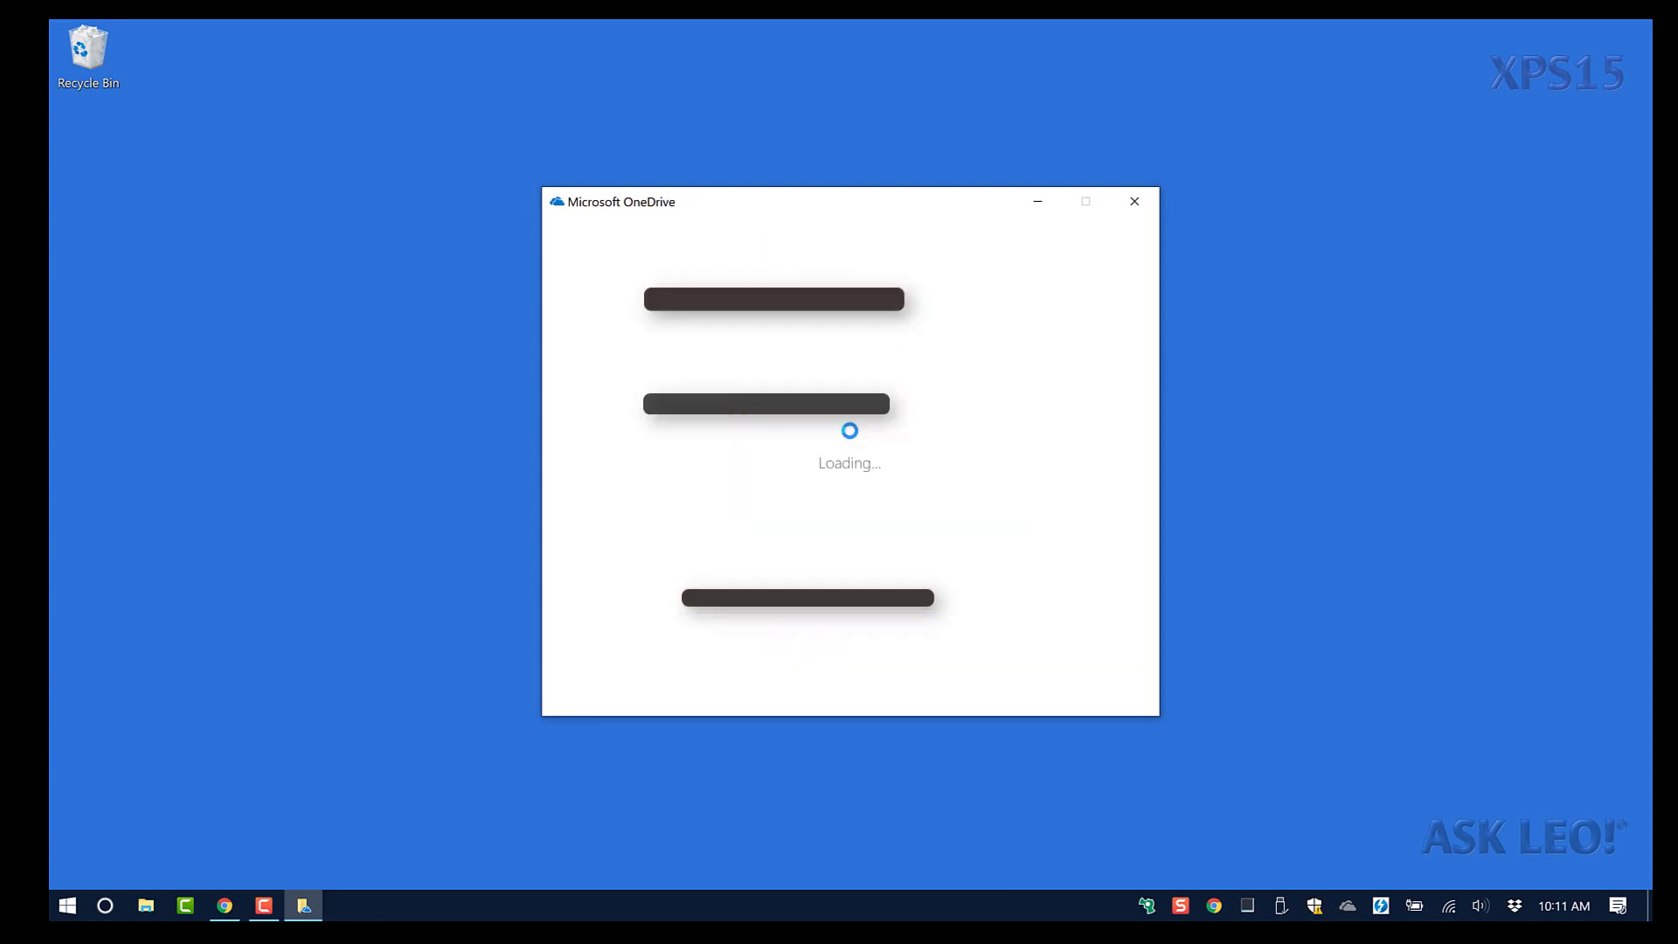
left_click(979, 494)
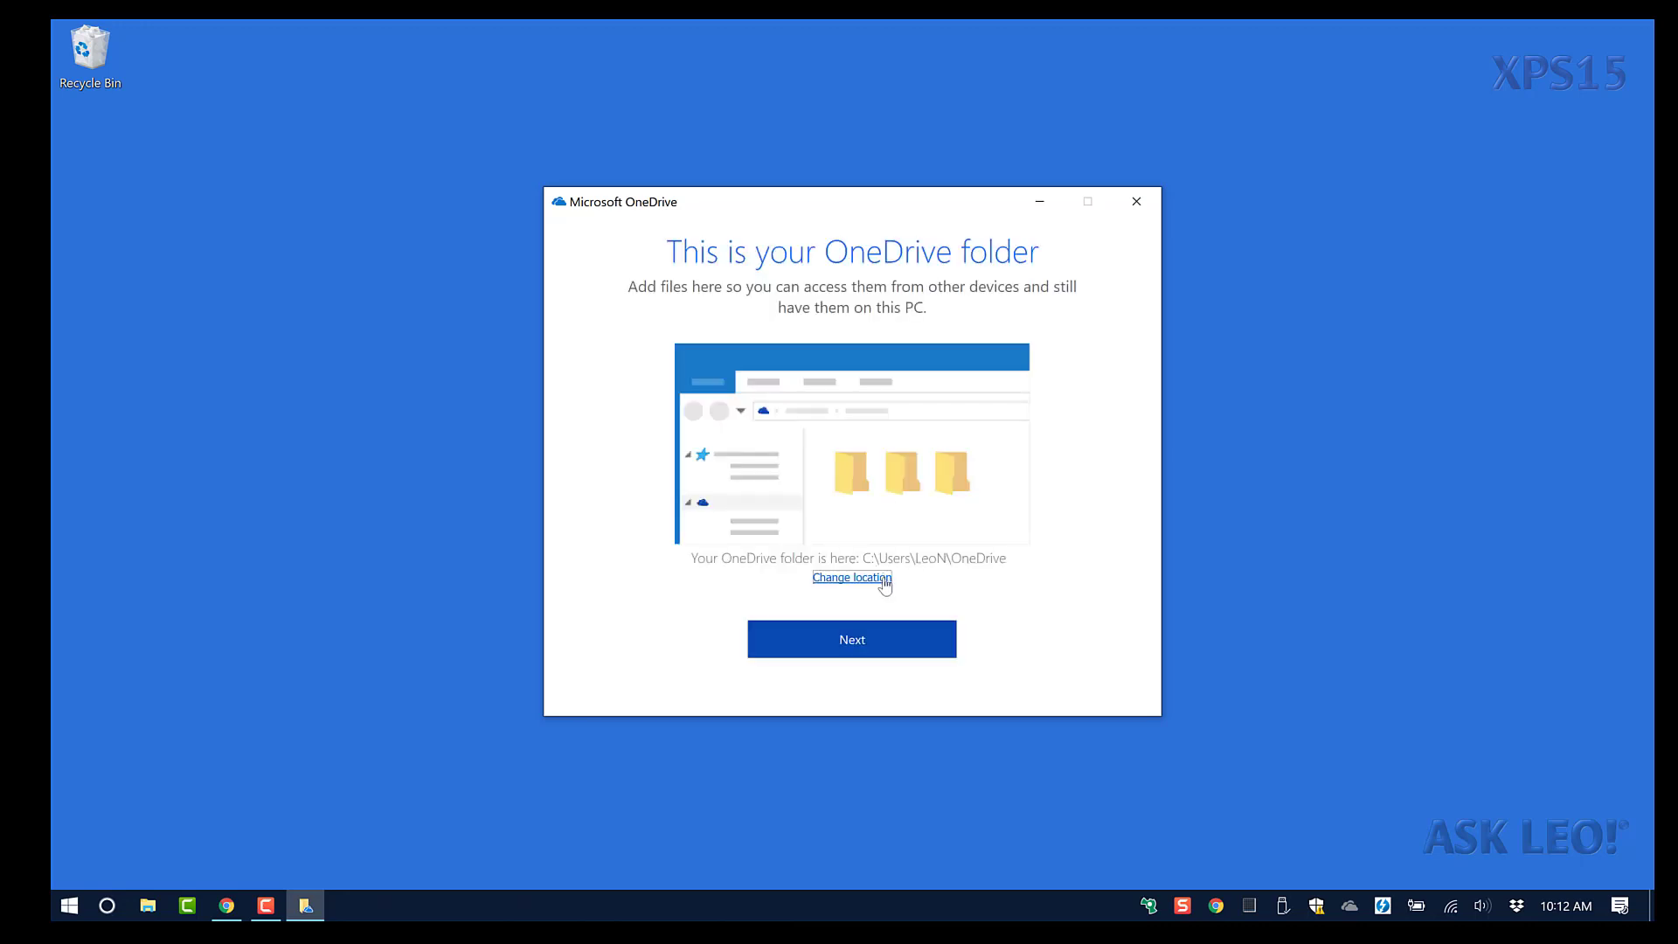
Keep the default folder location, page through the welcome screens, and open the OneDrive folder.
left_click(874, 642)
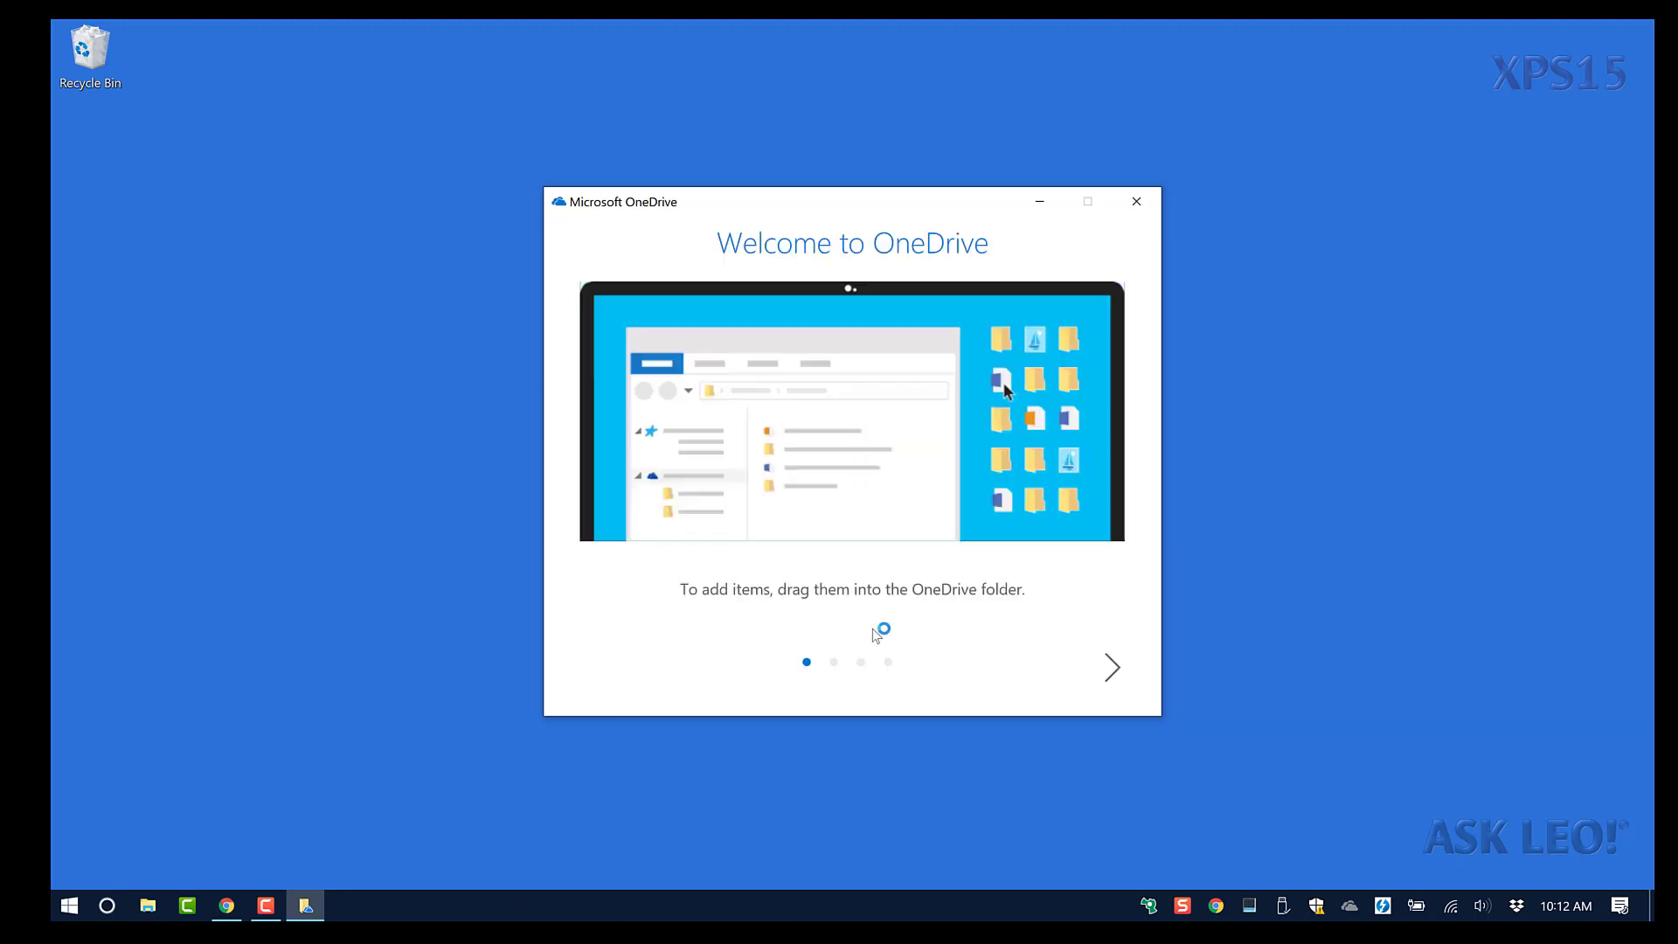
left_click(1116, 671)
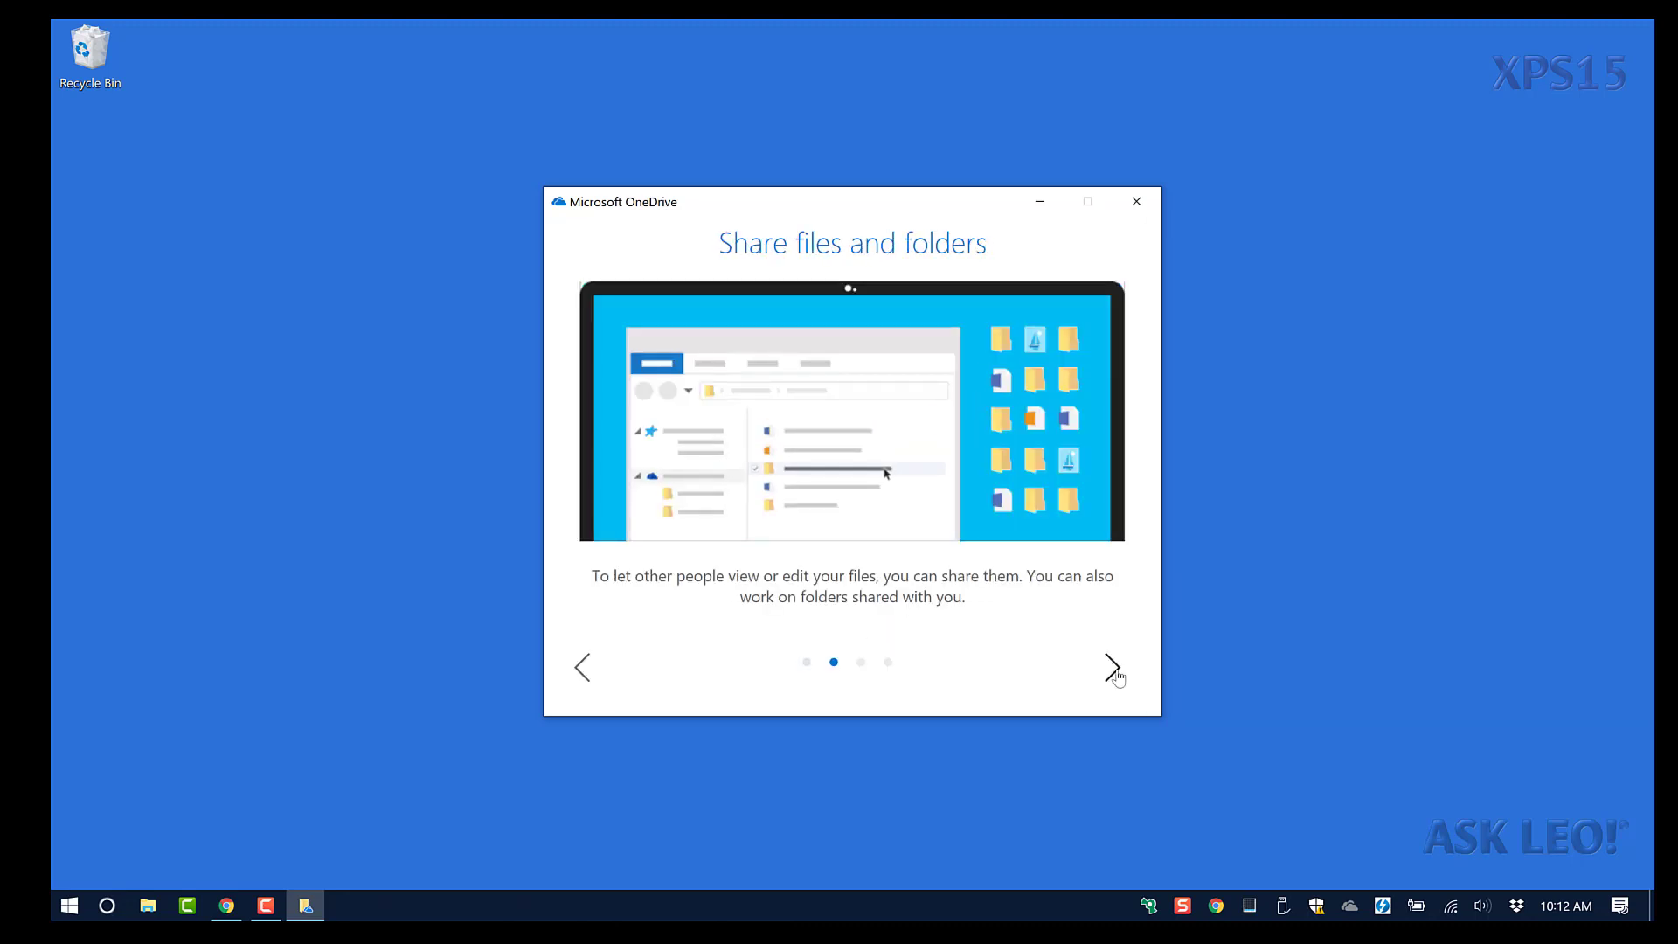
left_click(1117, 674)
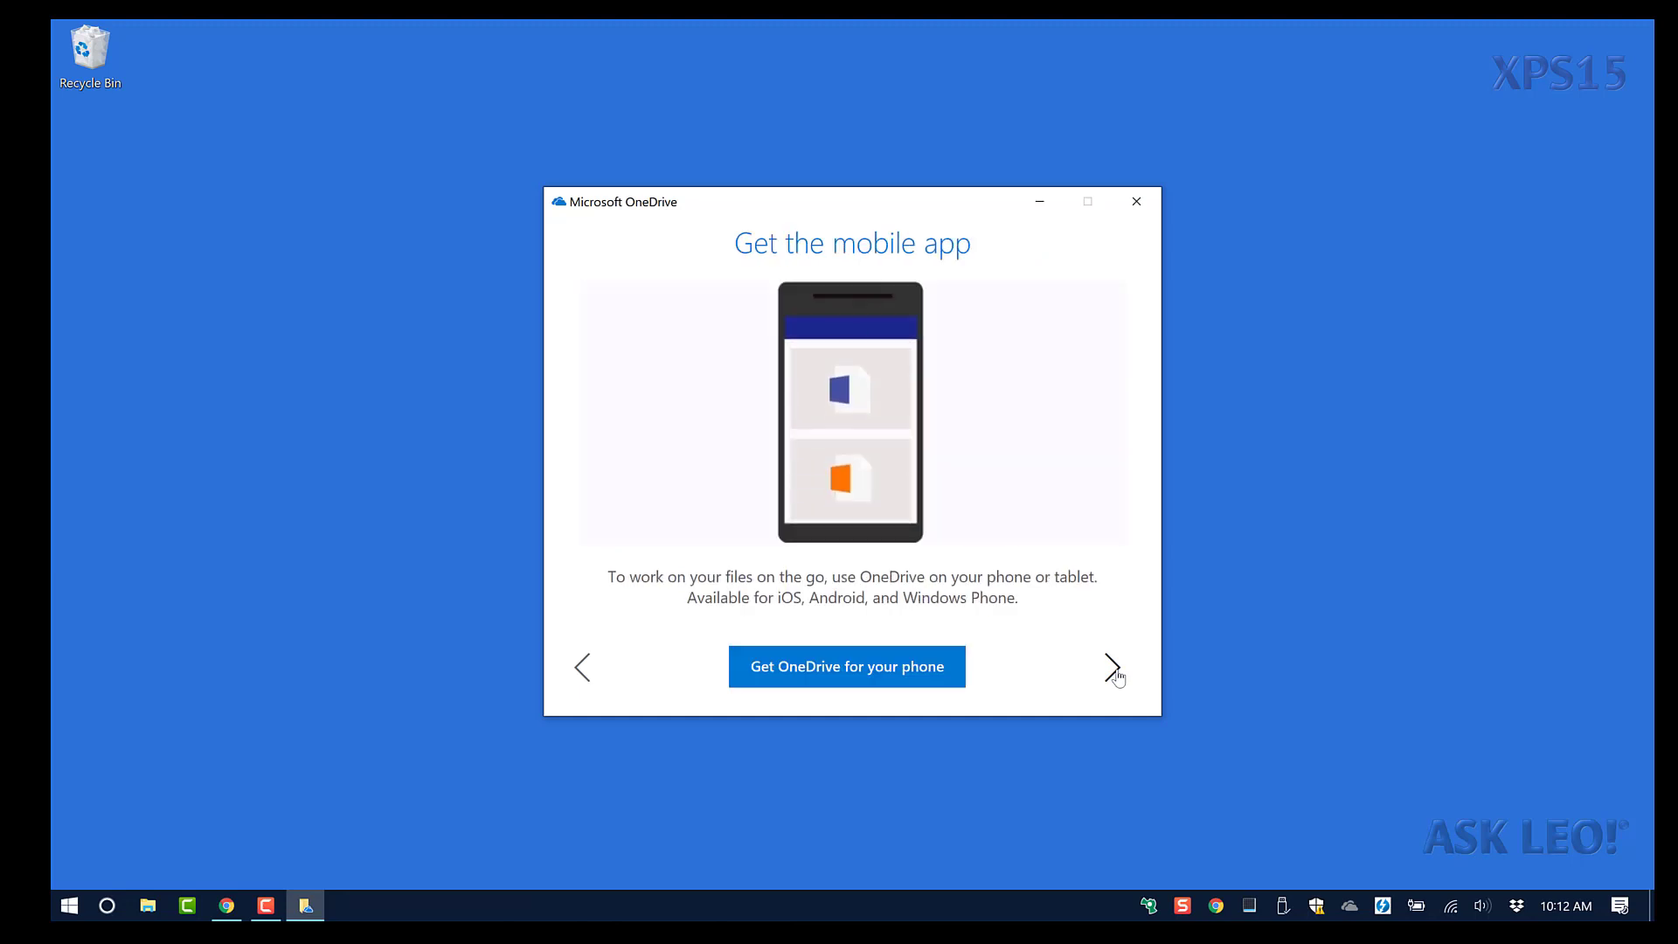
left_click(1117, 676)
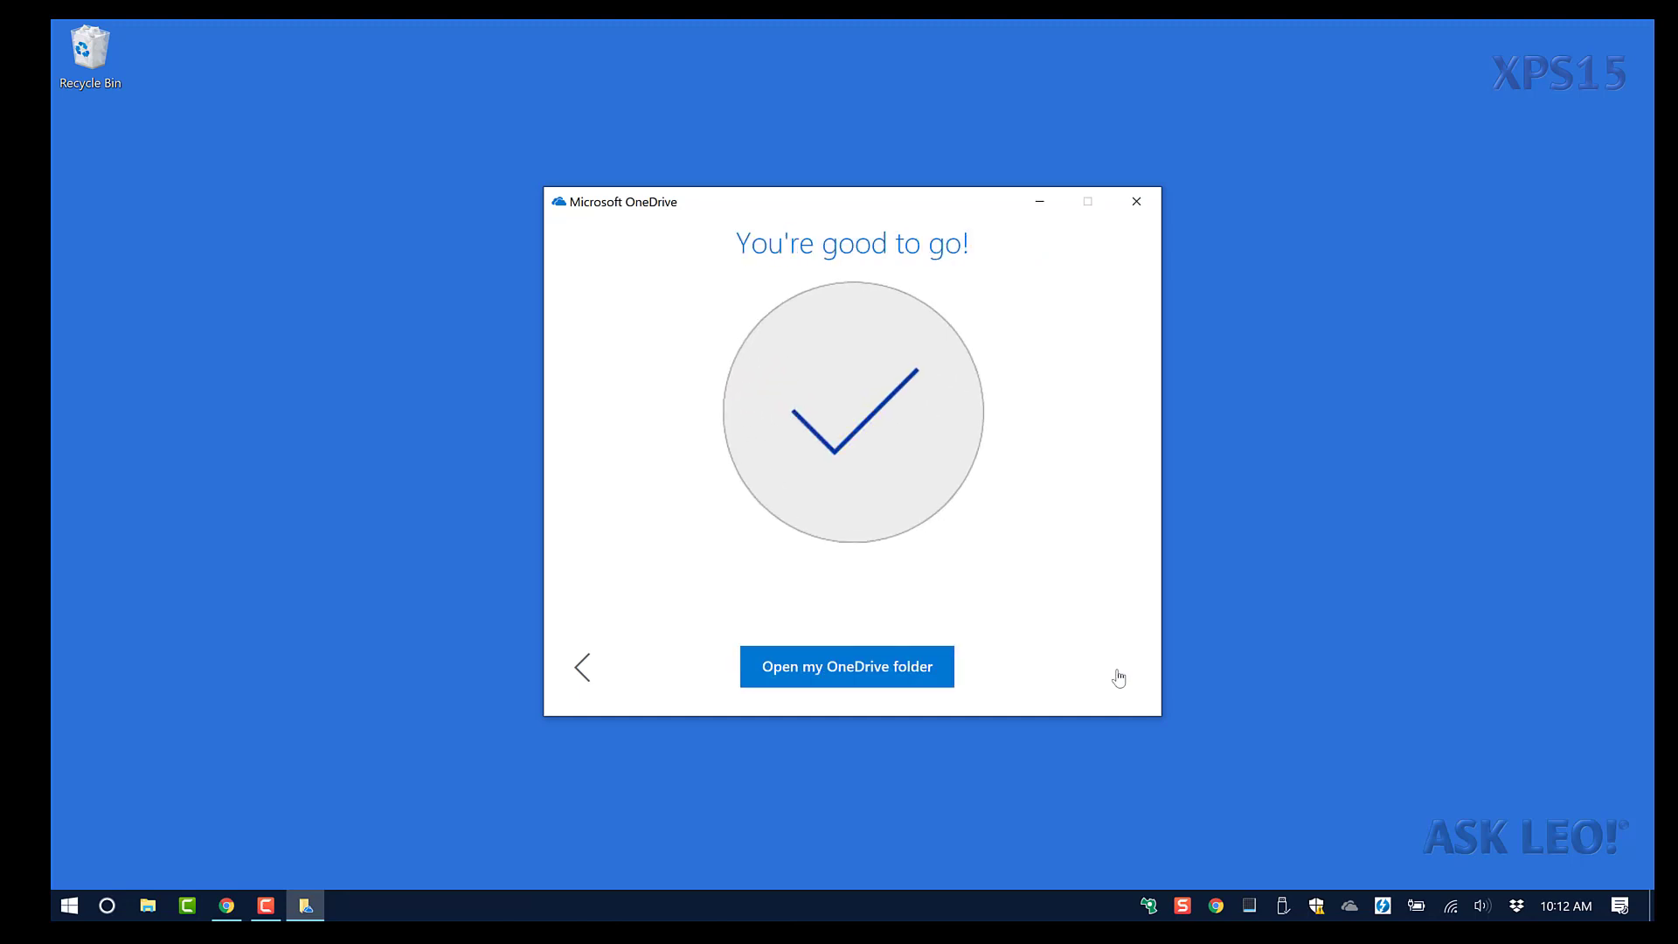
left_click(868, 672)
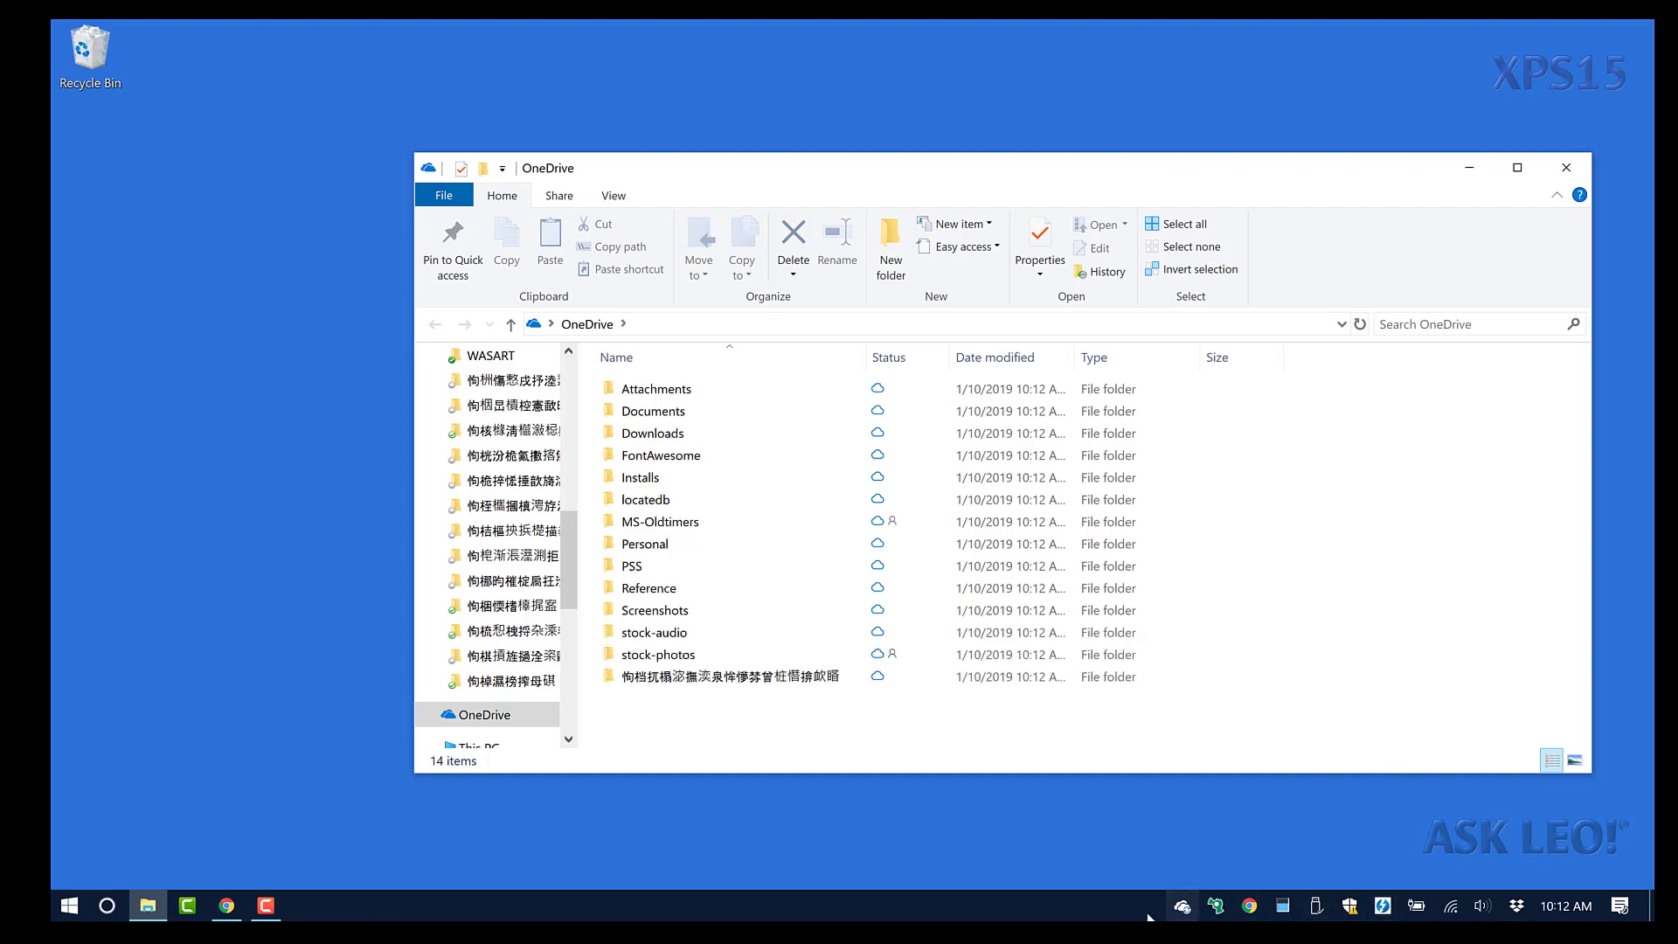
In OneDrive Settings' Choose folders list, confirm that all folders (42.2 GB) stay checked.
right_click(1182, 907)
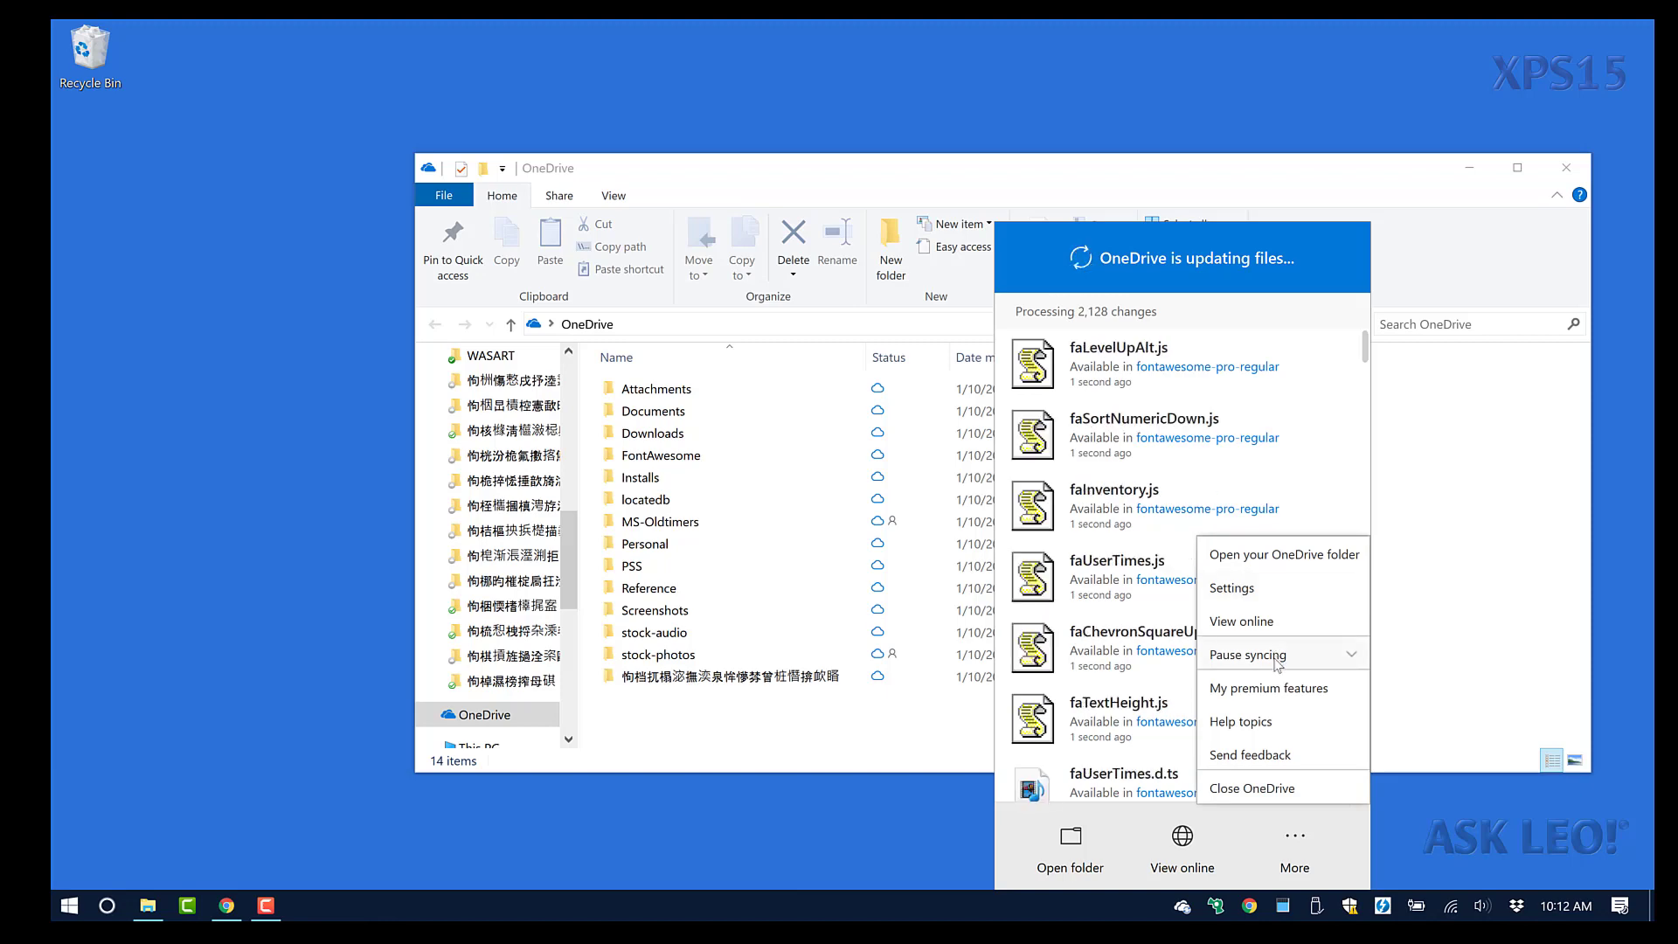
left_click(1232, 588)
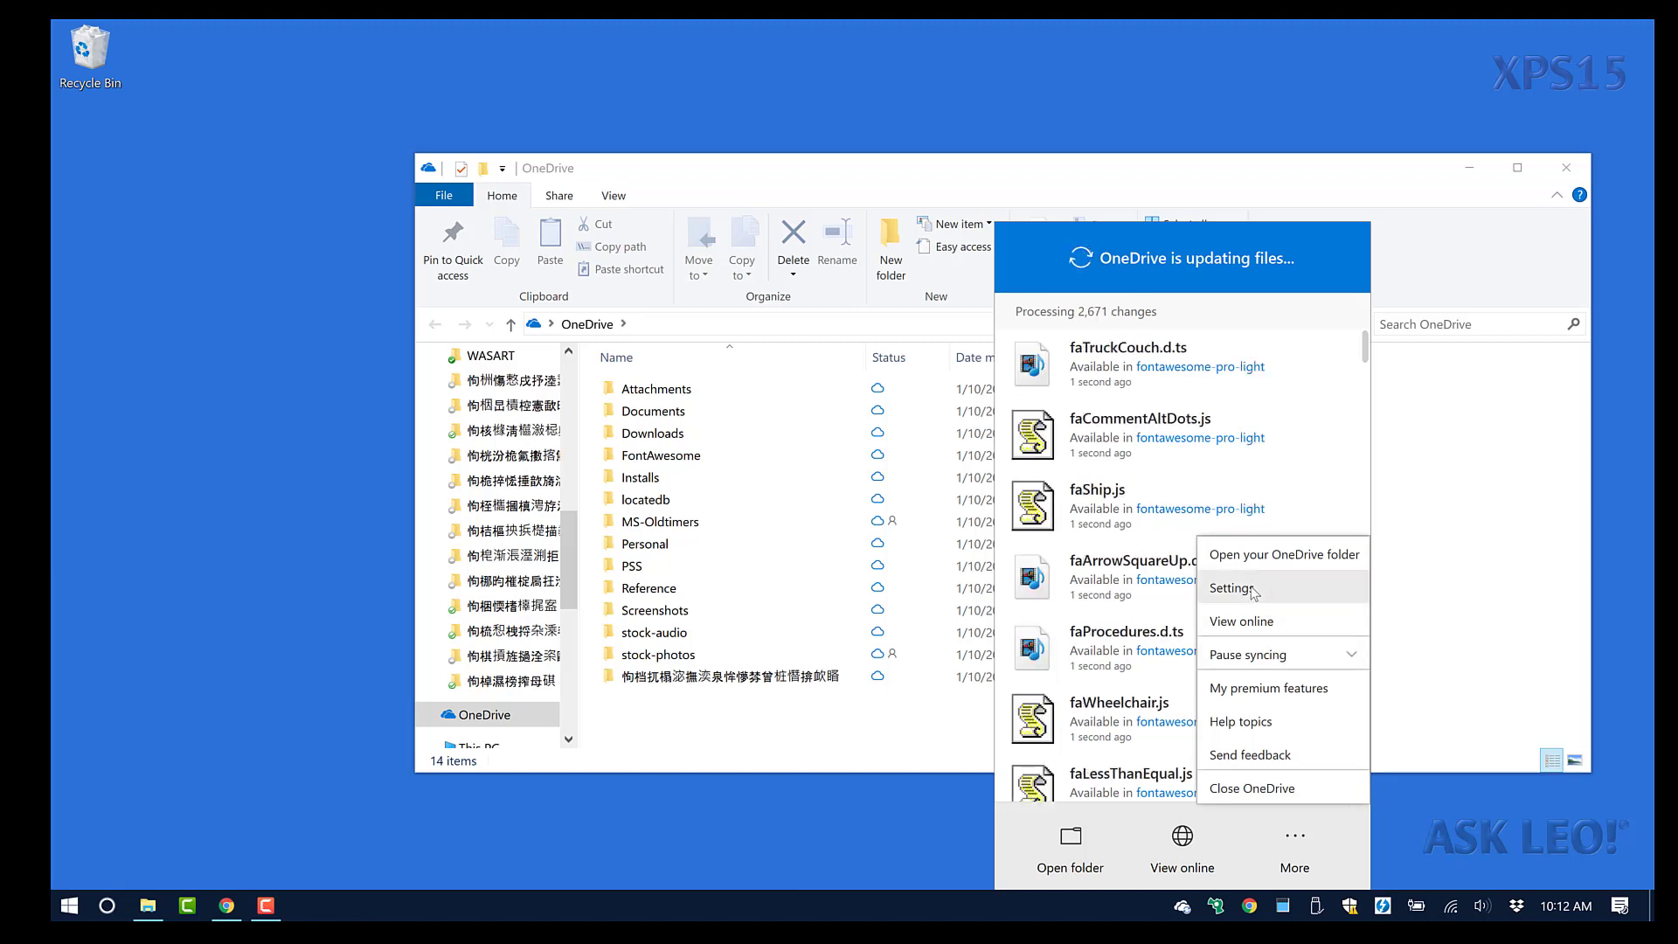
left_click(959, 394)
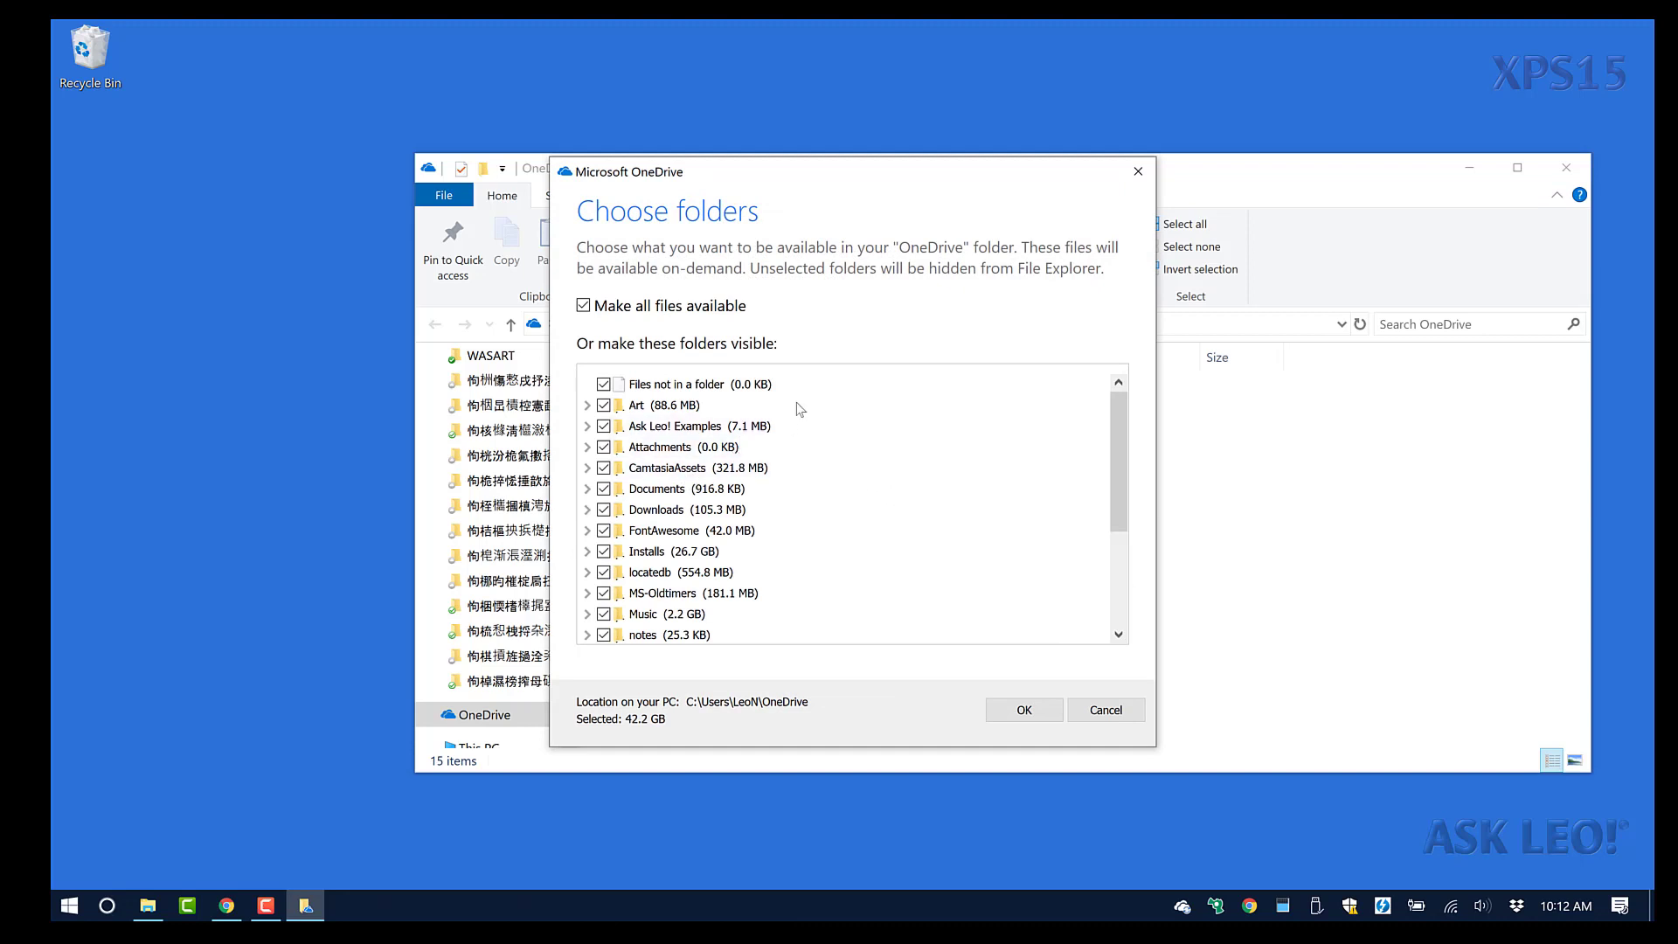
scroll(760, 541, "down", 3)
scroll(760, 542, "up", 3)
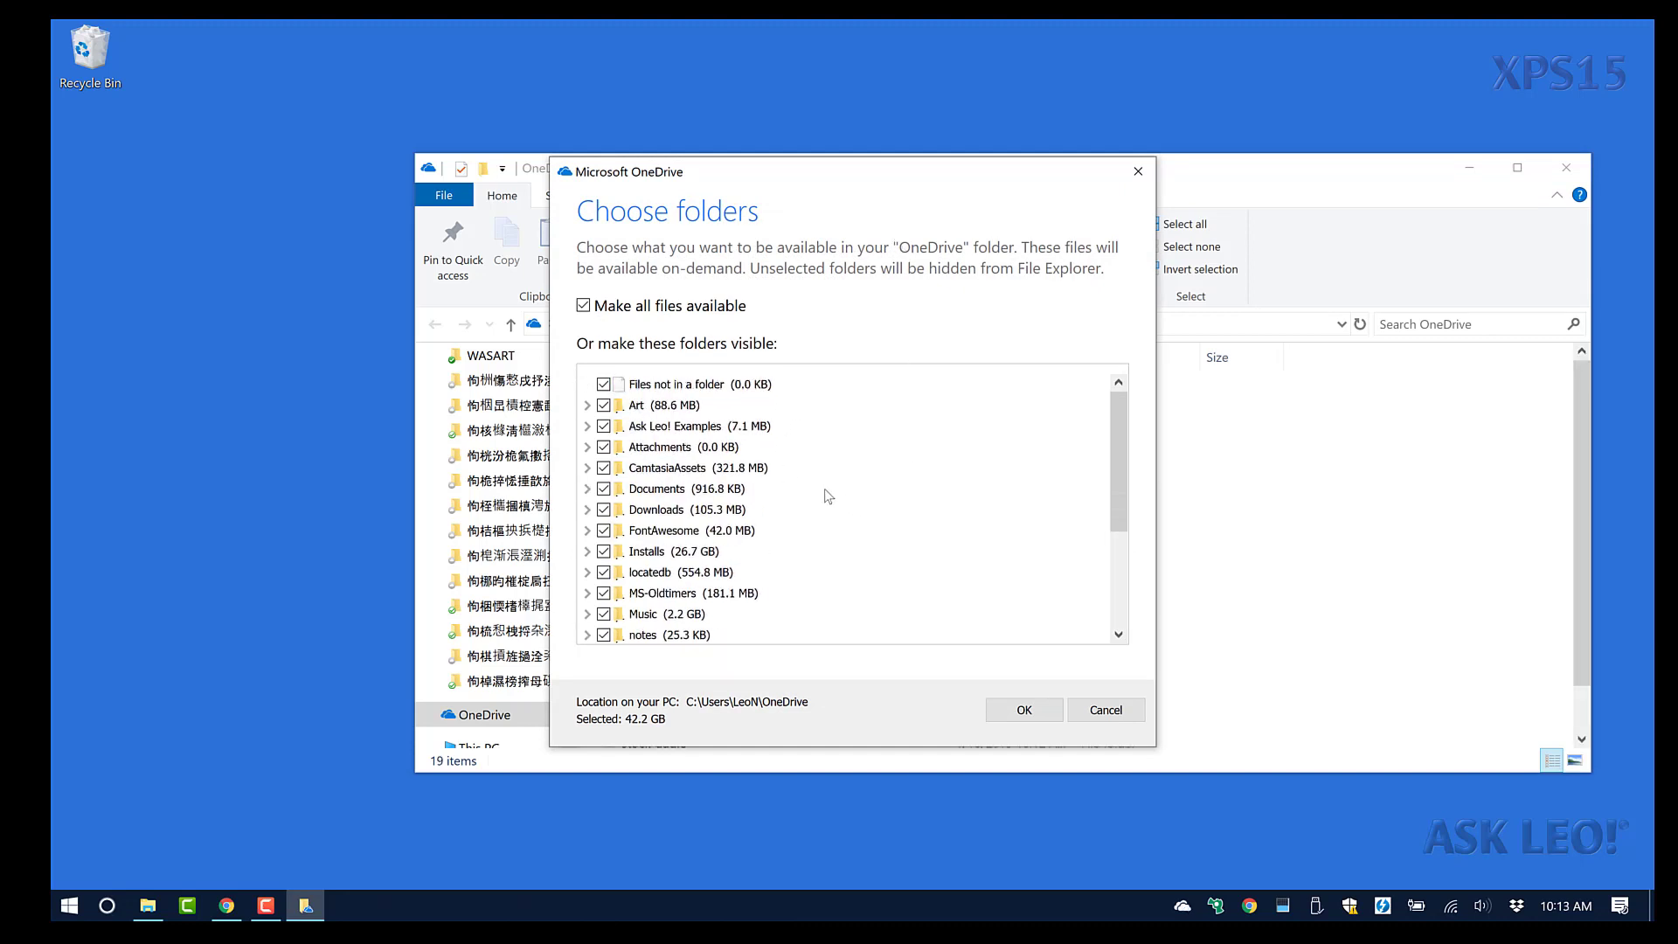
left_click_drag(1115, 456, 1110, 369)
left_click_drag(1117, 438, 1130, 583)
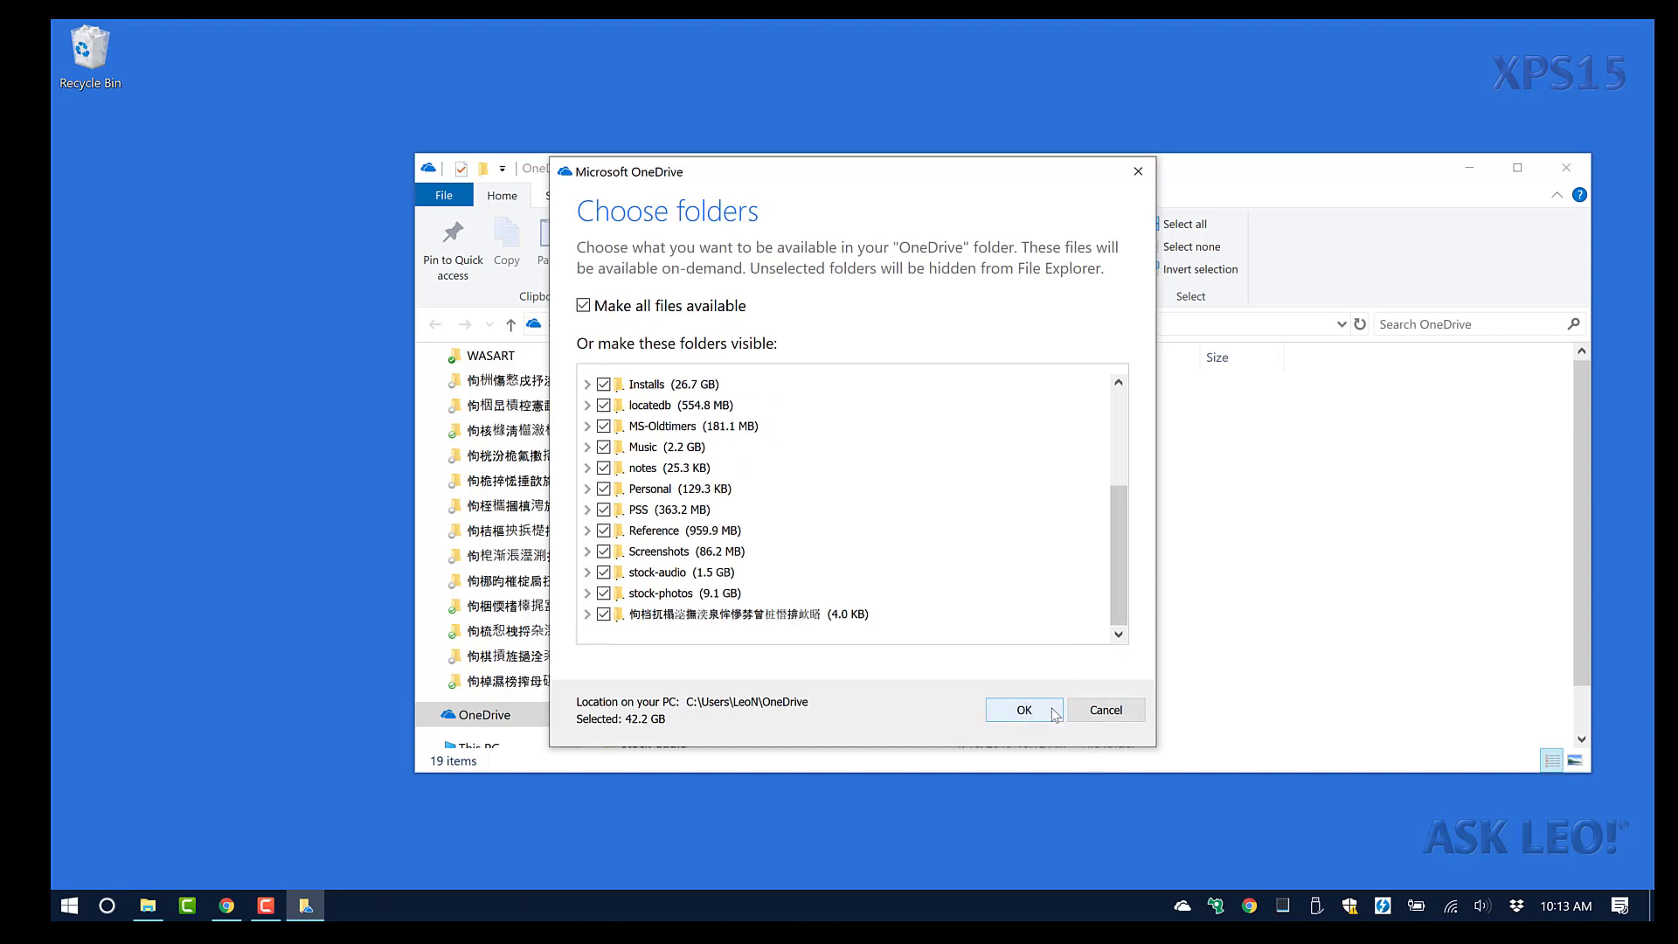
left_click(1024, 709)
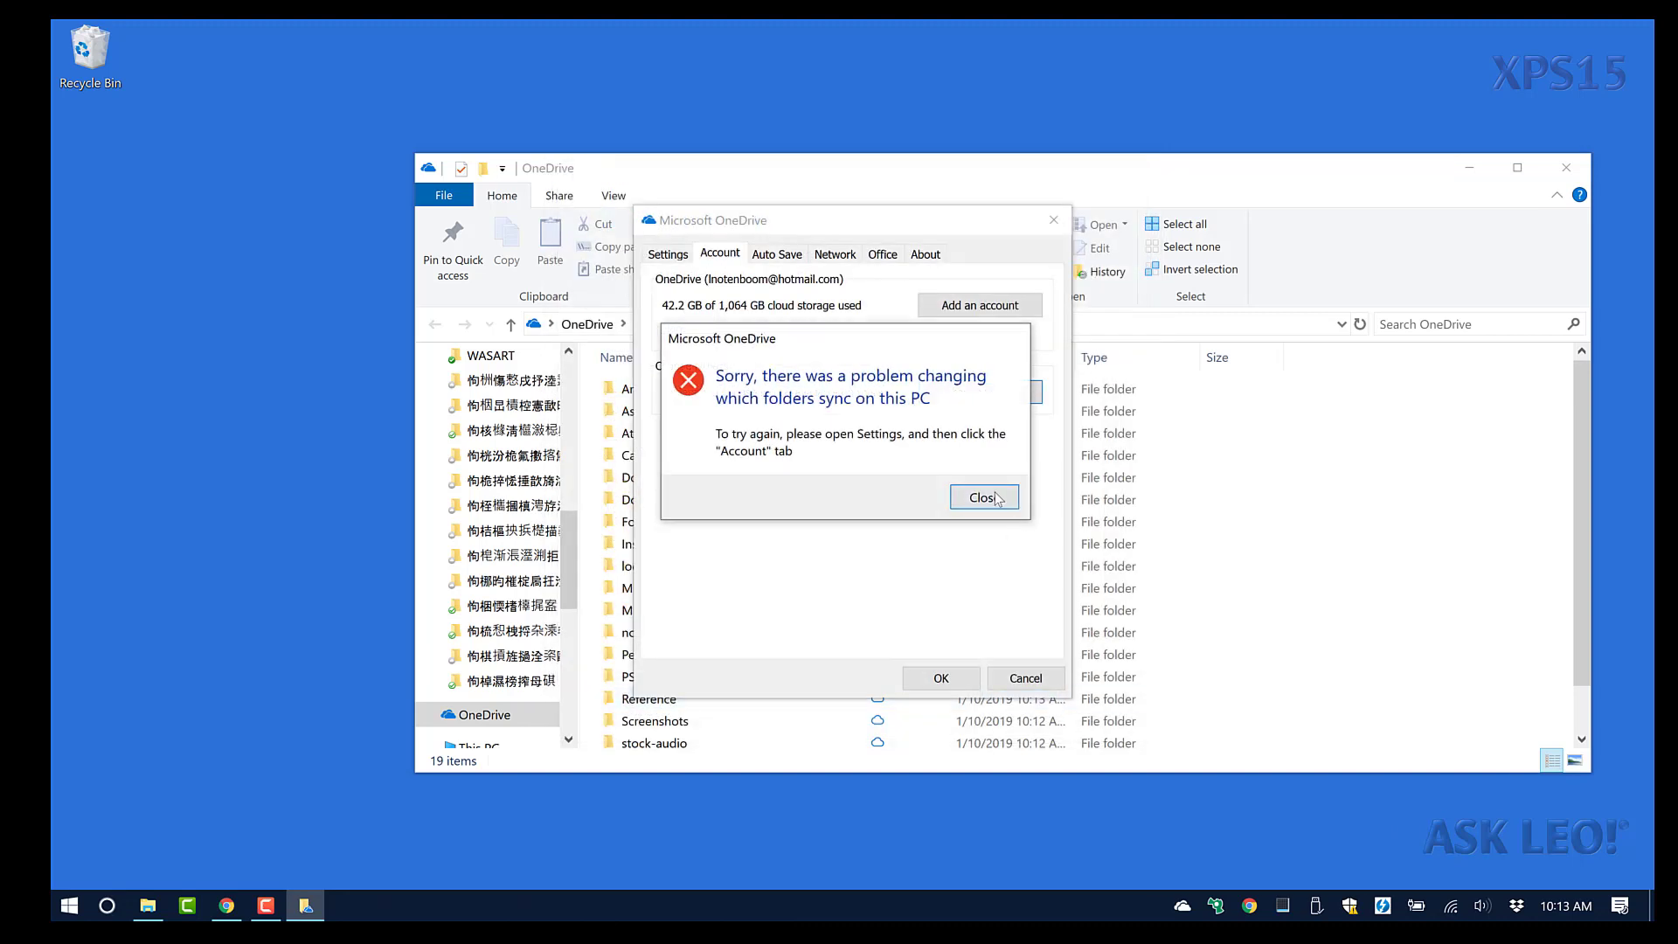
Close the sync error and review the Account, Auto Save, Network, Office and About tabs.
left_click(983, 496)
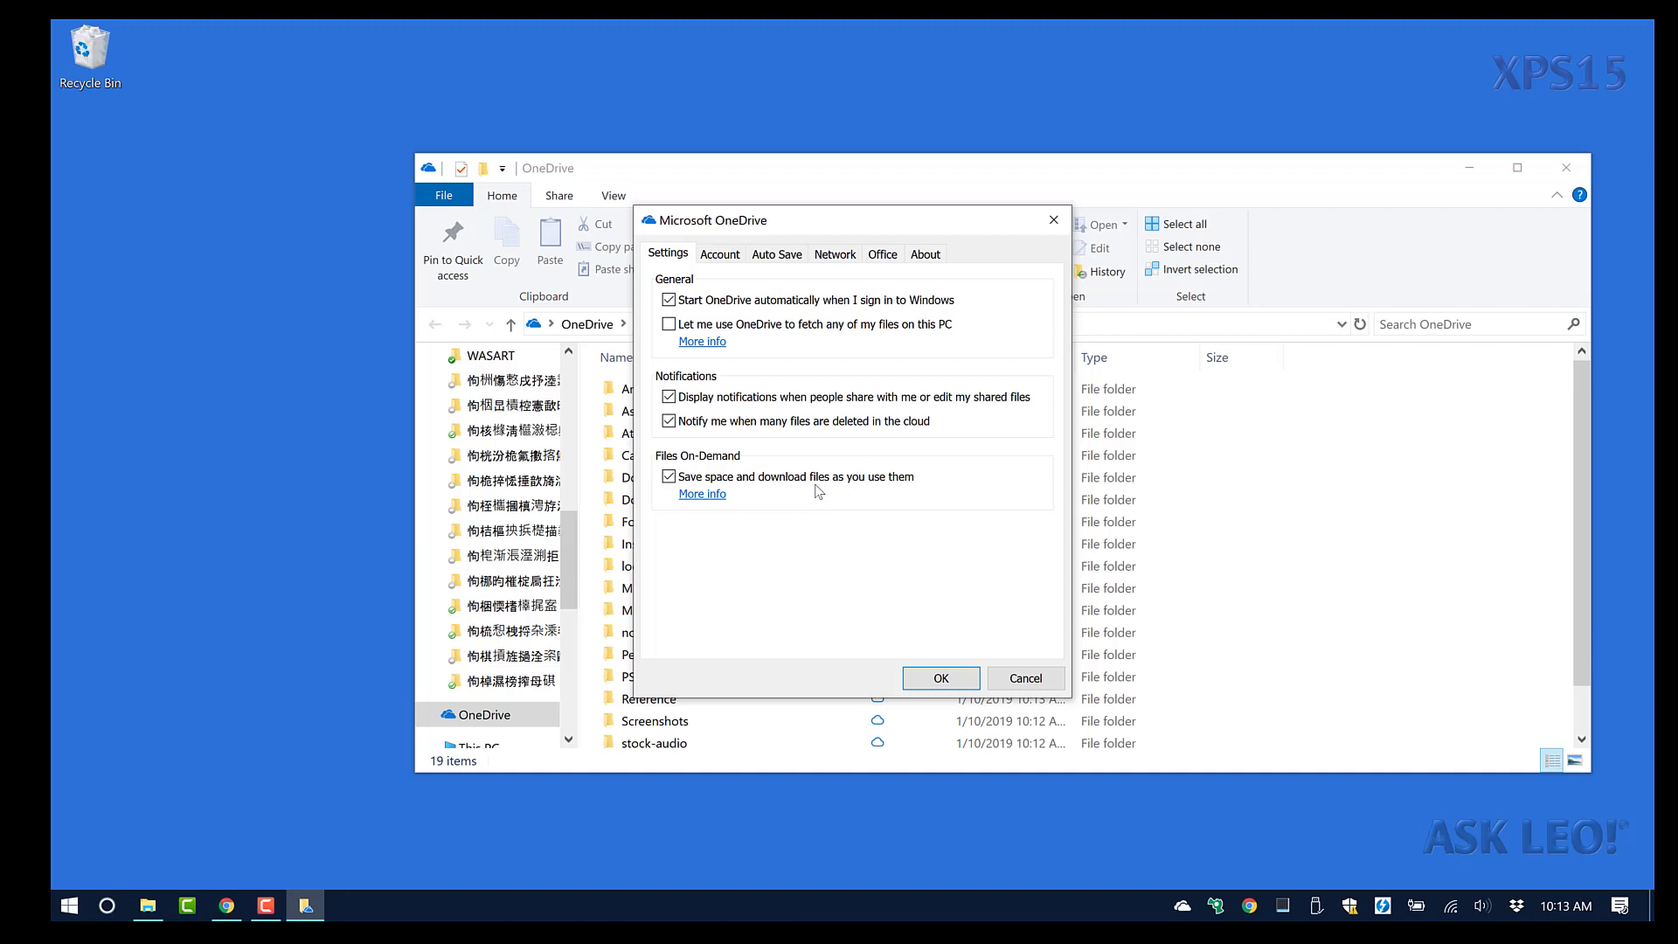
left_click(737, 257)
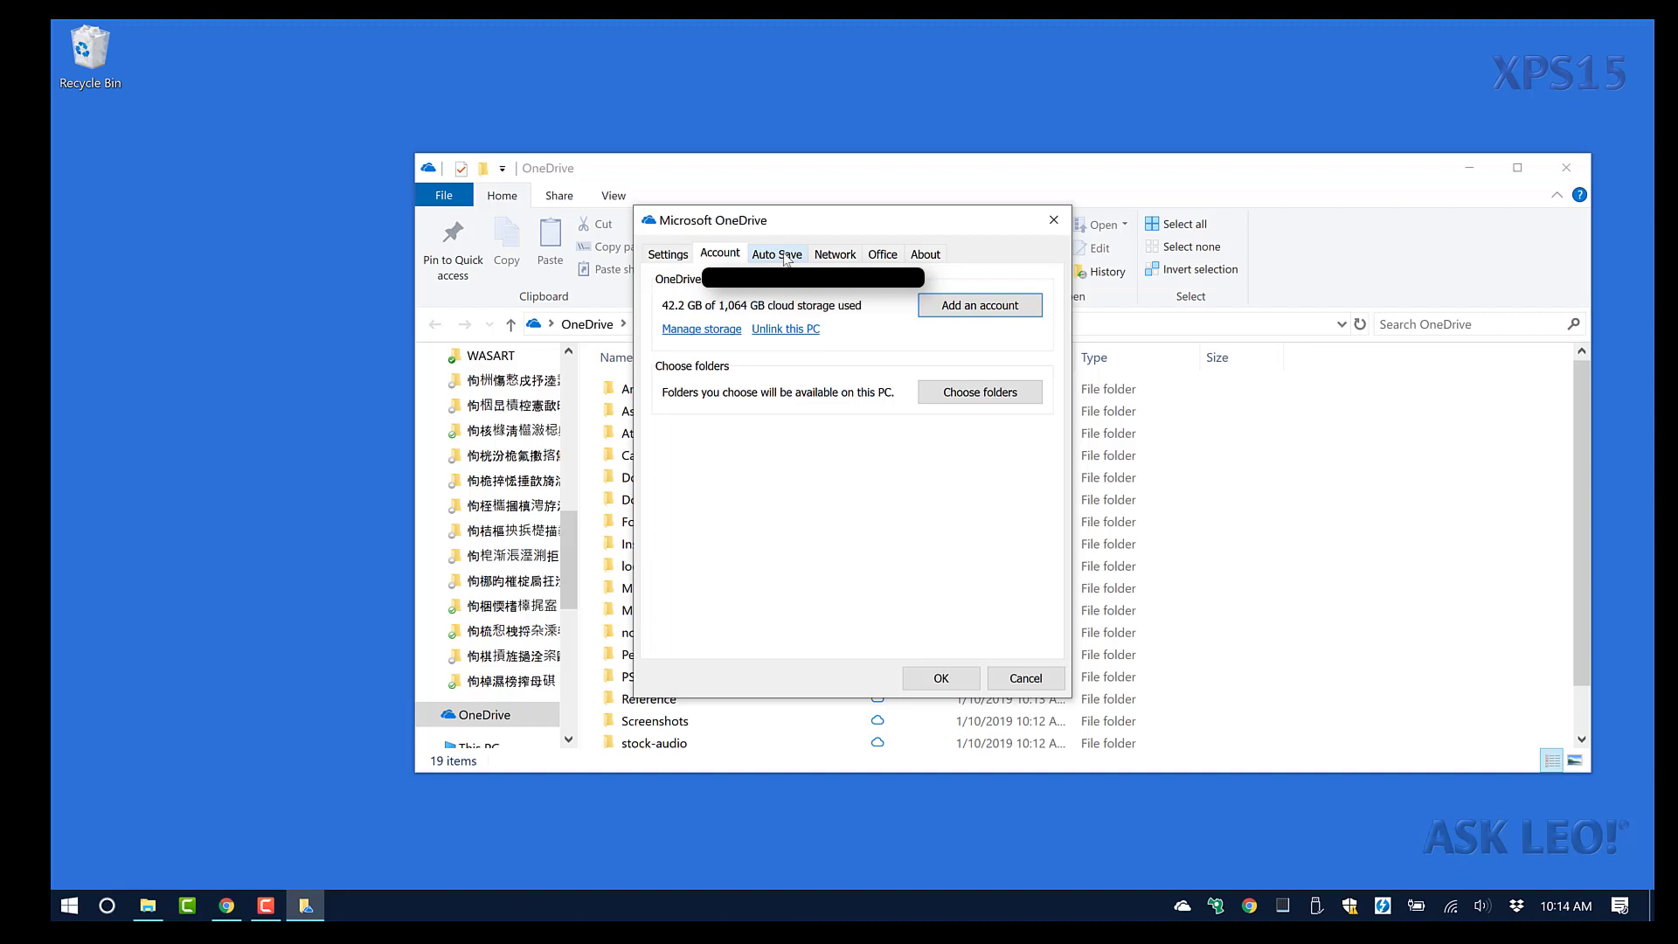
left_click(786, 259)
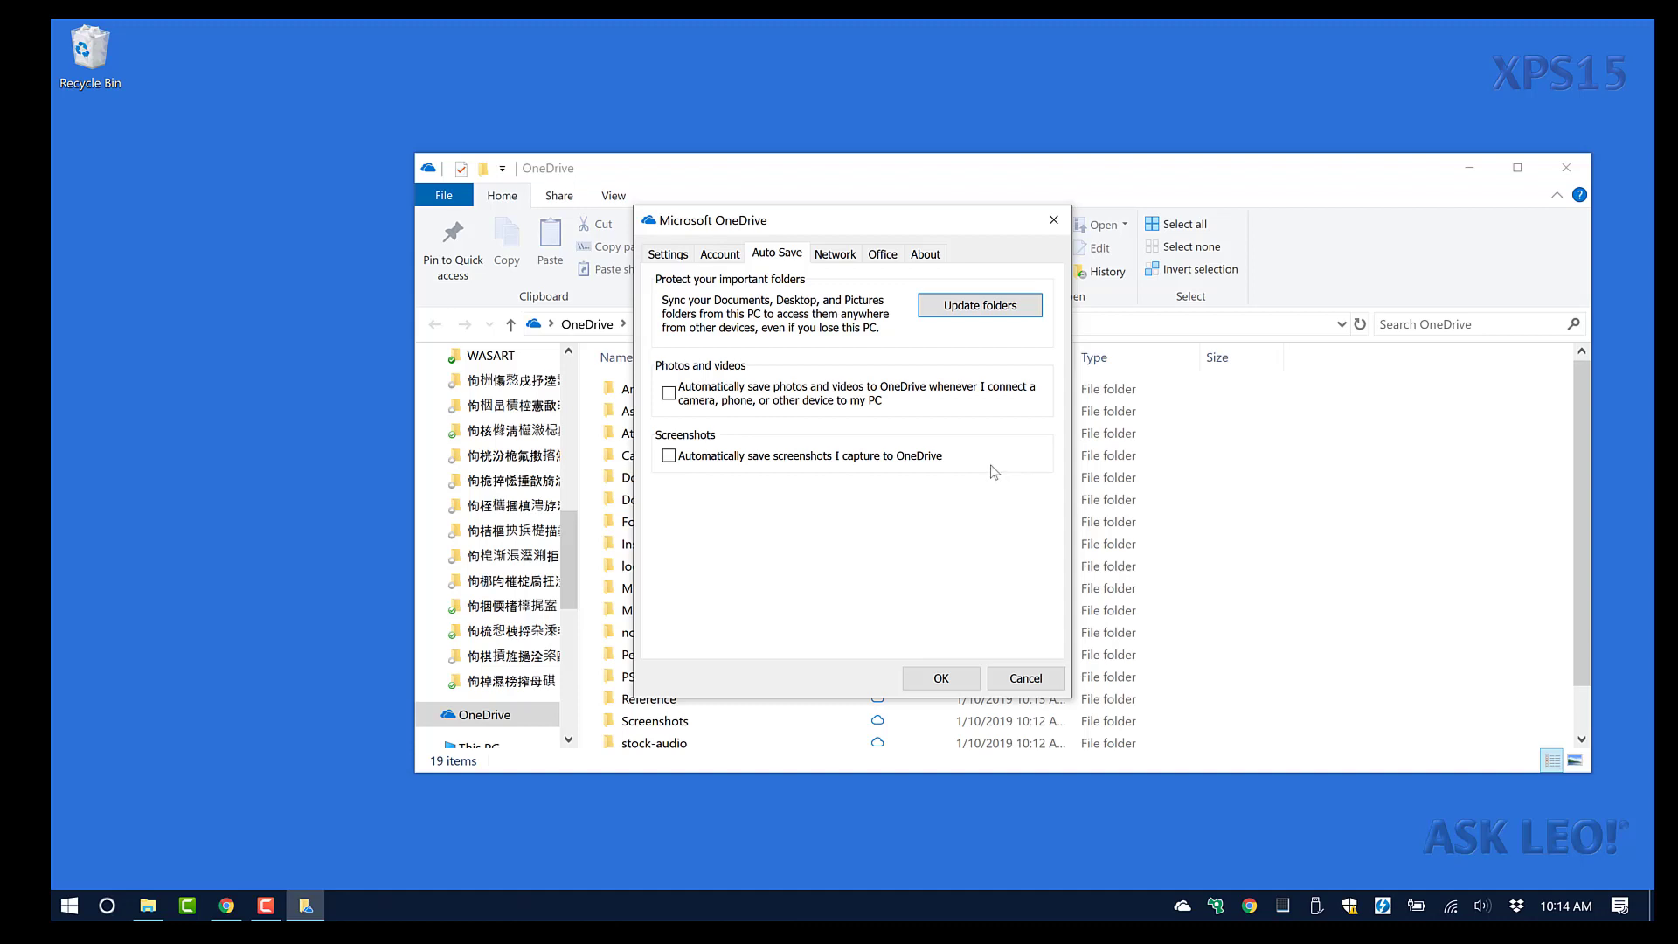
left_click(841, 255)
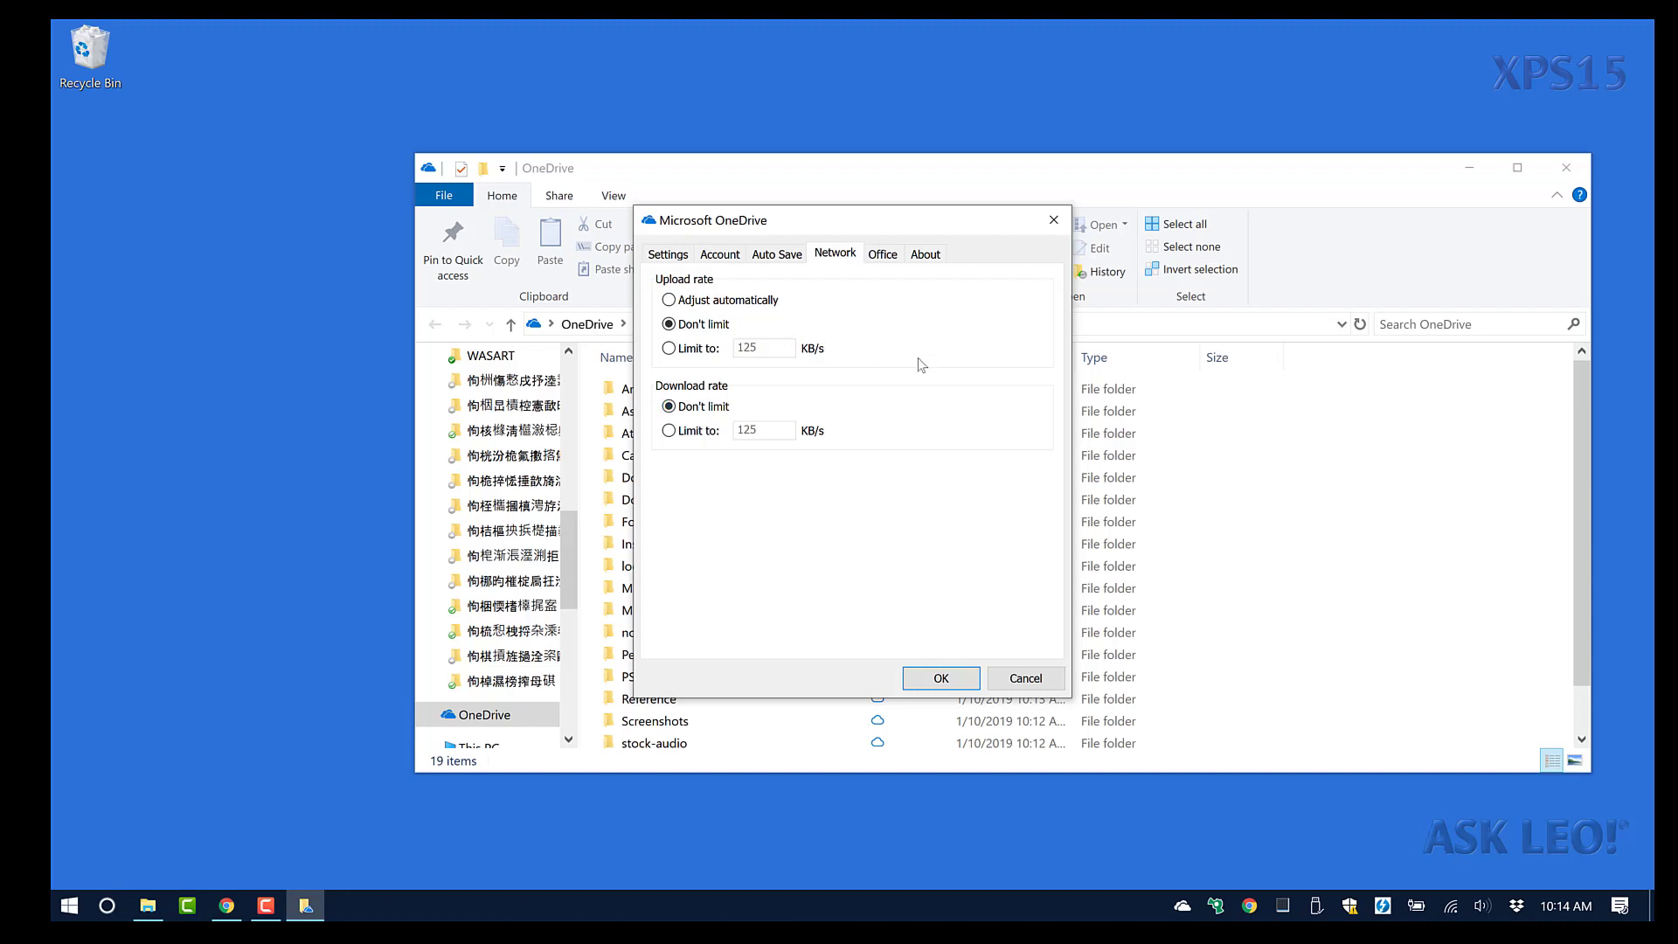
left_click(893, 261)
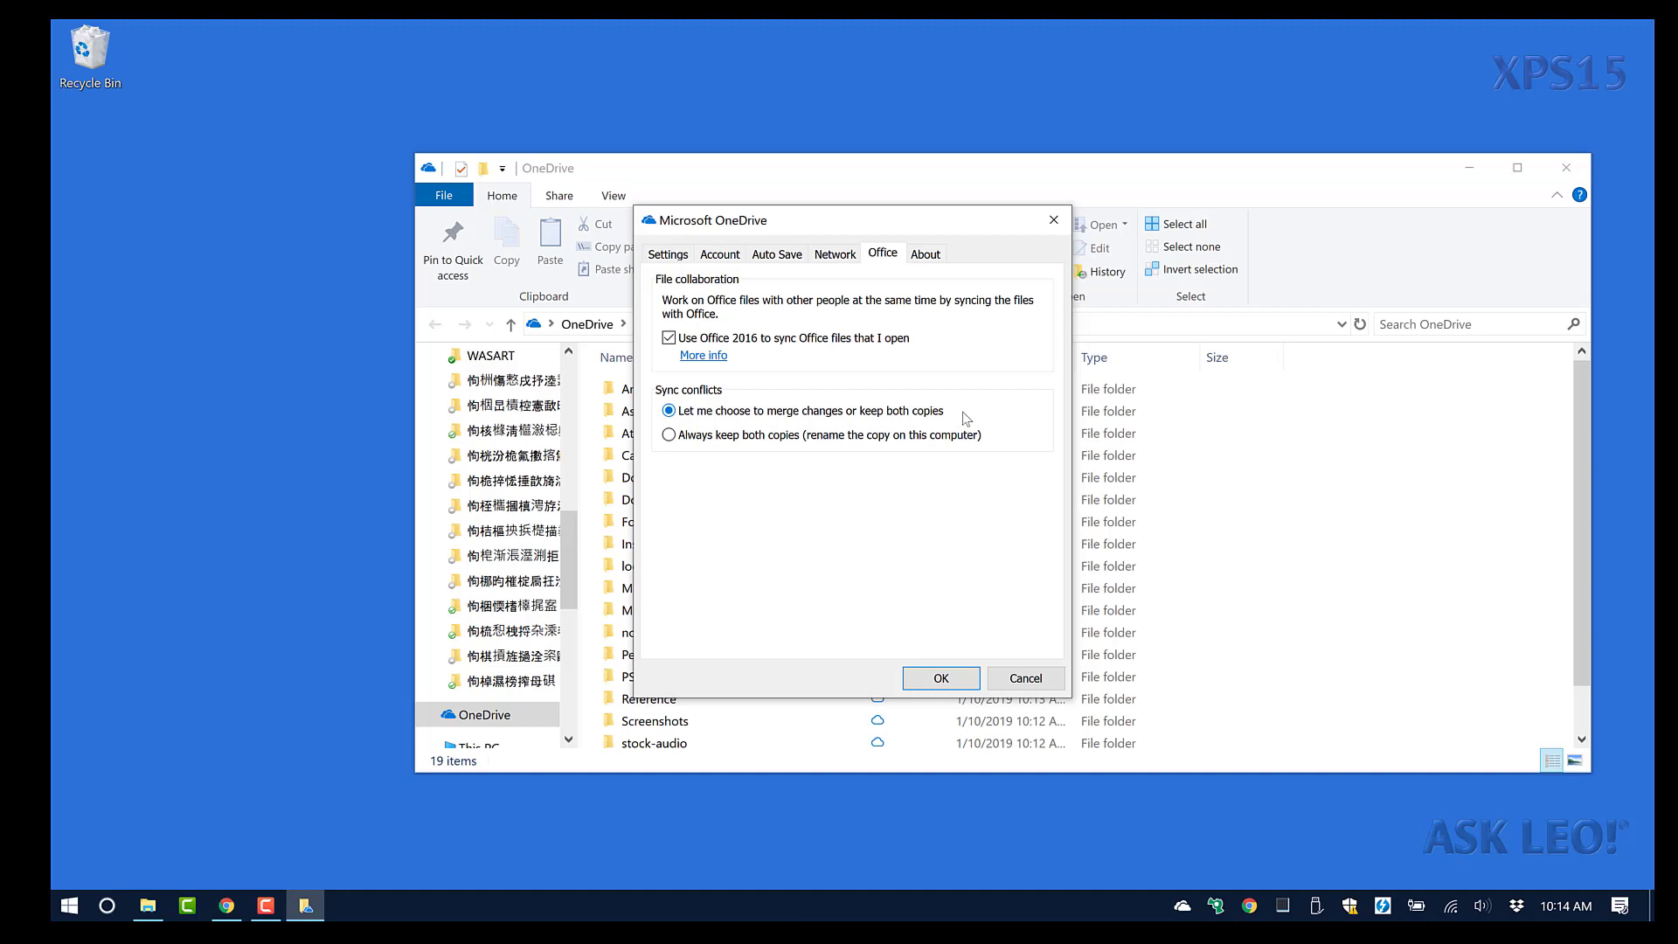
left_click(938, 260)
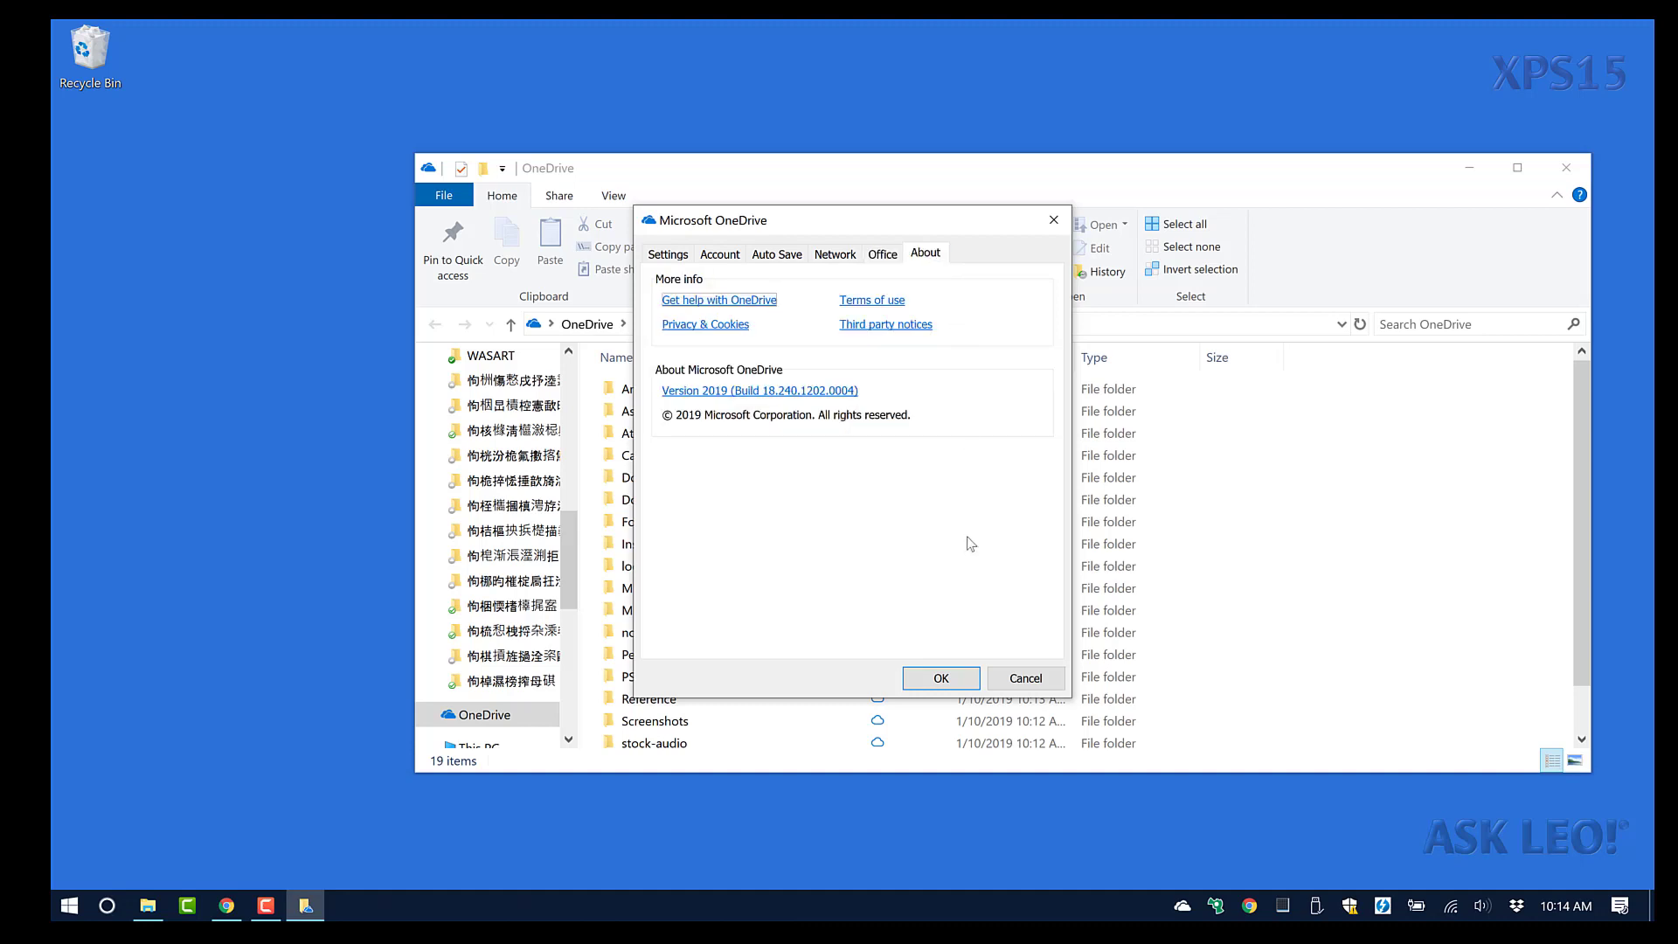
left_click(942, 679)
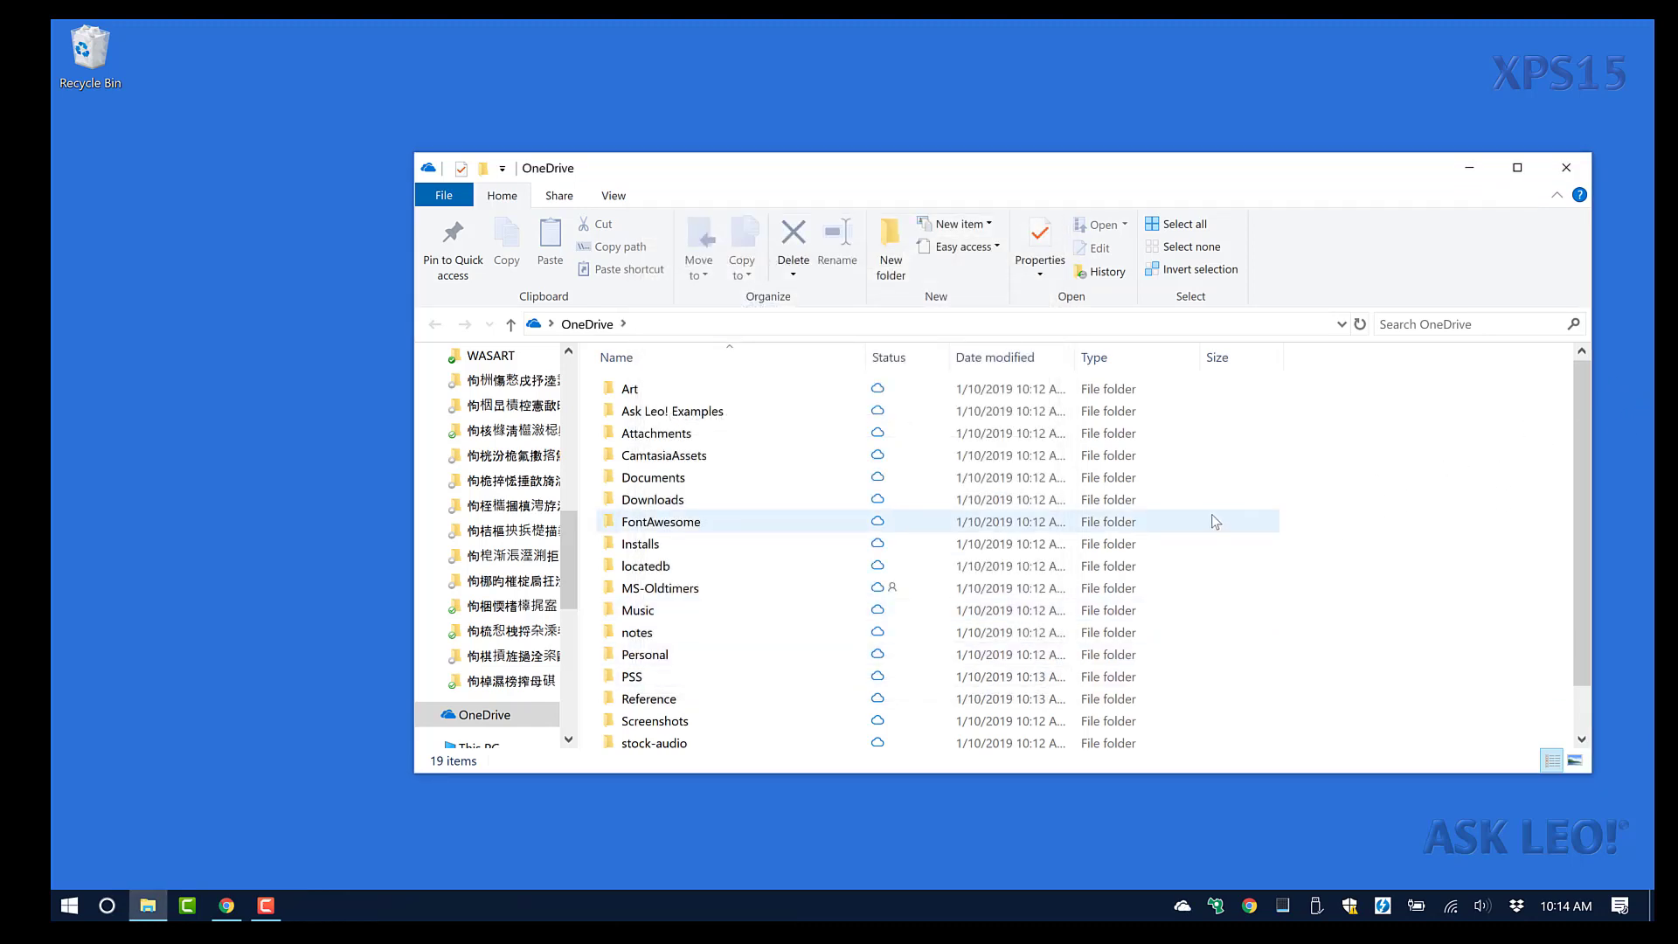
scroll(1213, 522, "down", 1)
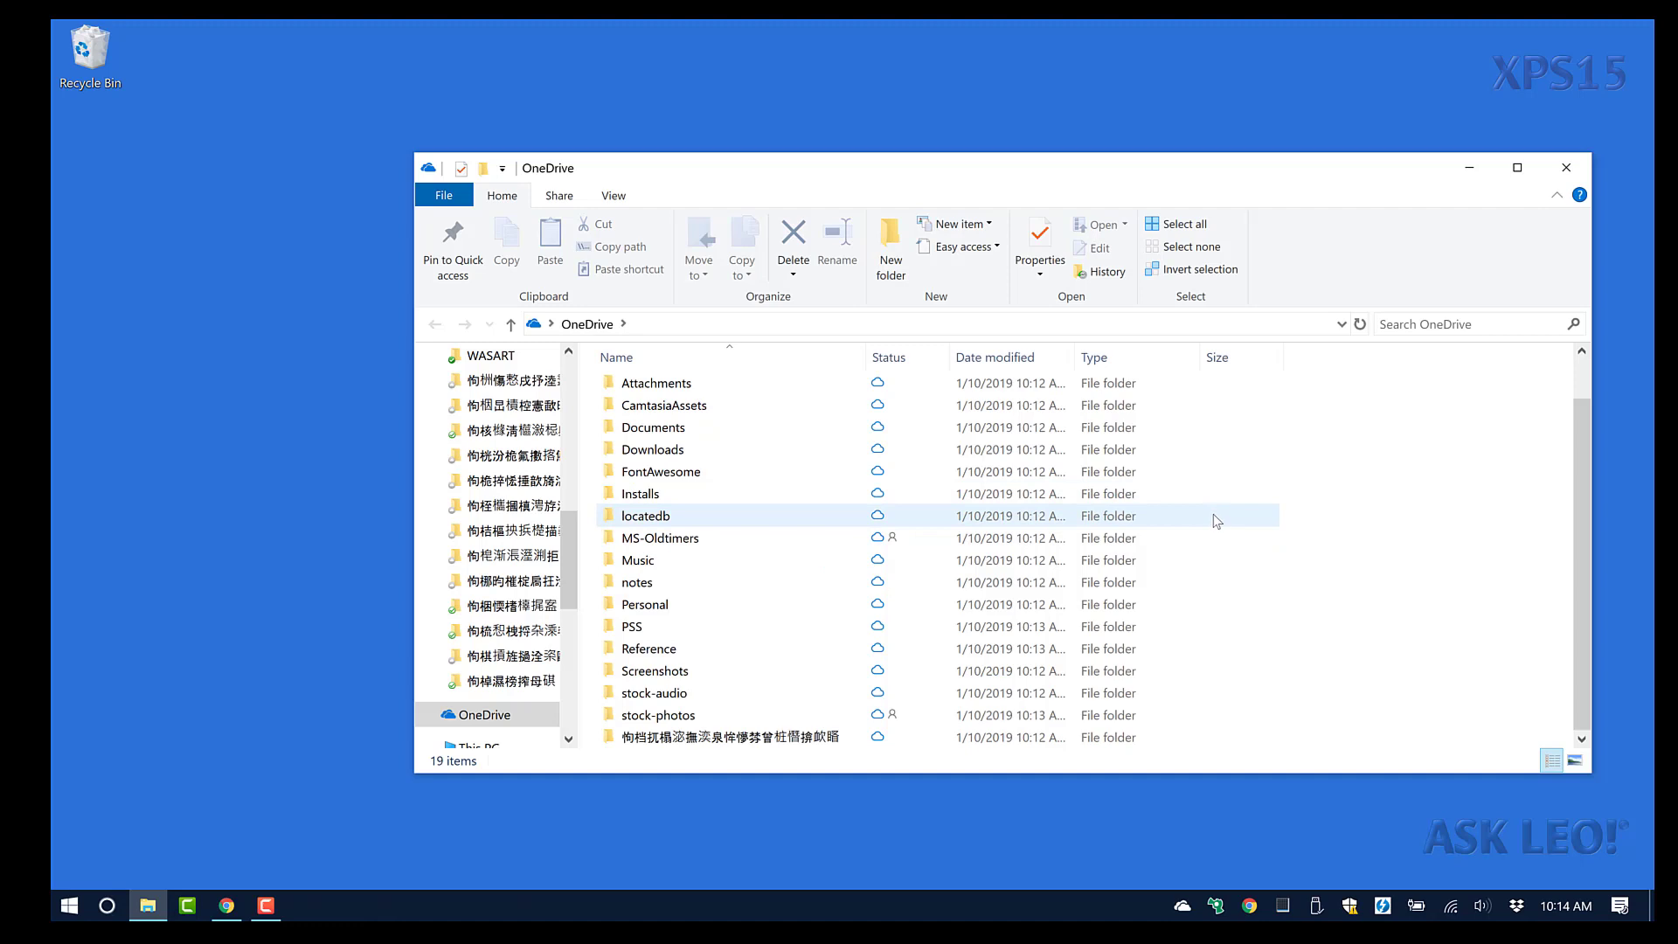
scroll(1213, 522, "up", 1)
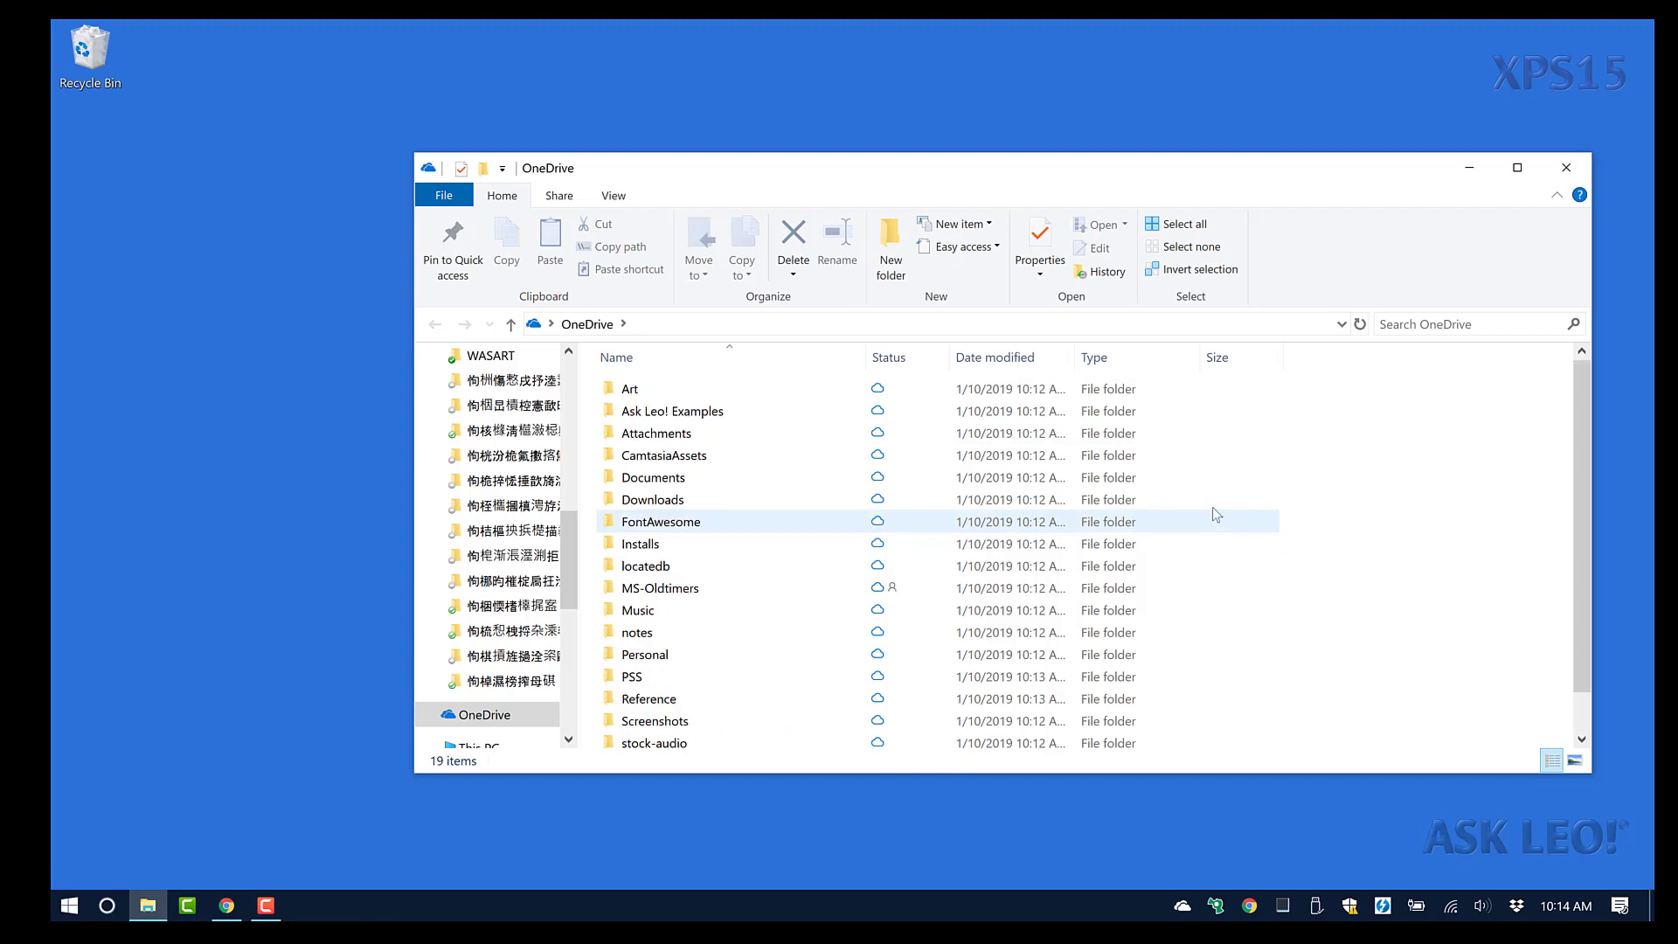
scroll(1163, 500, "down", 1)
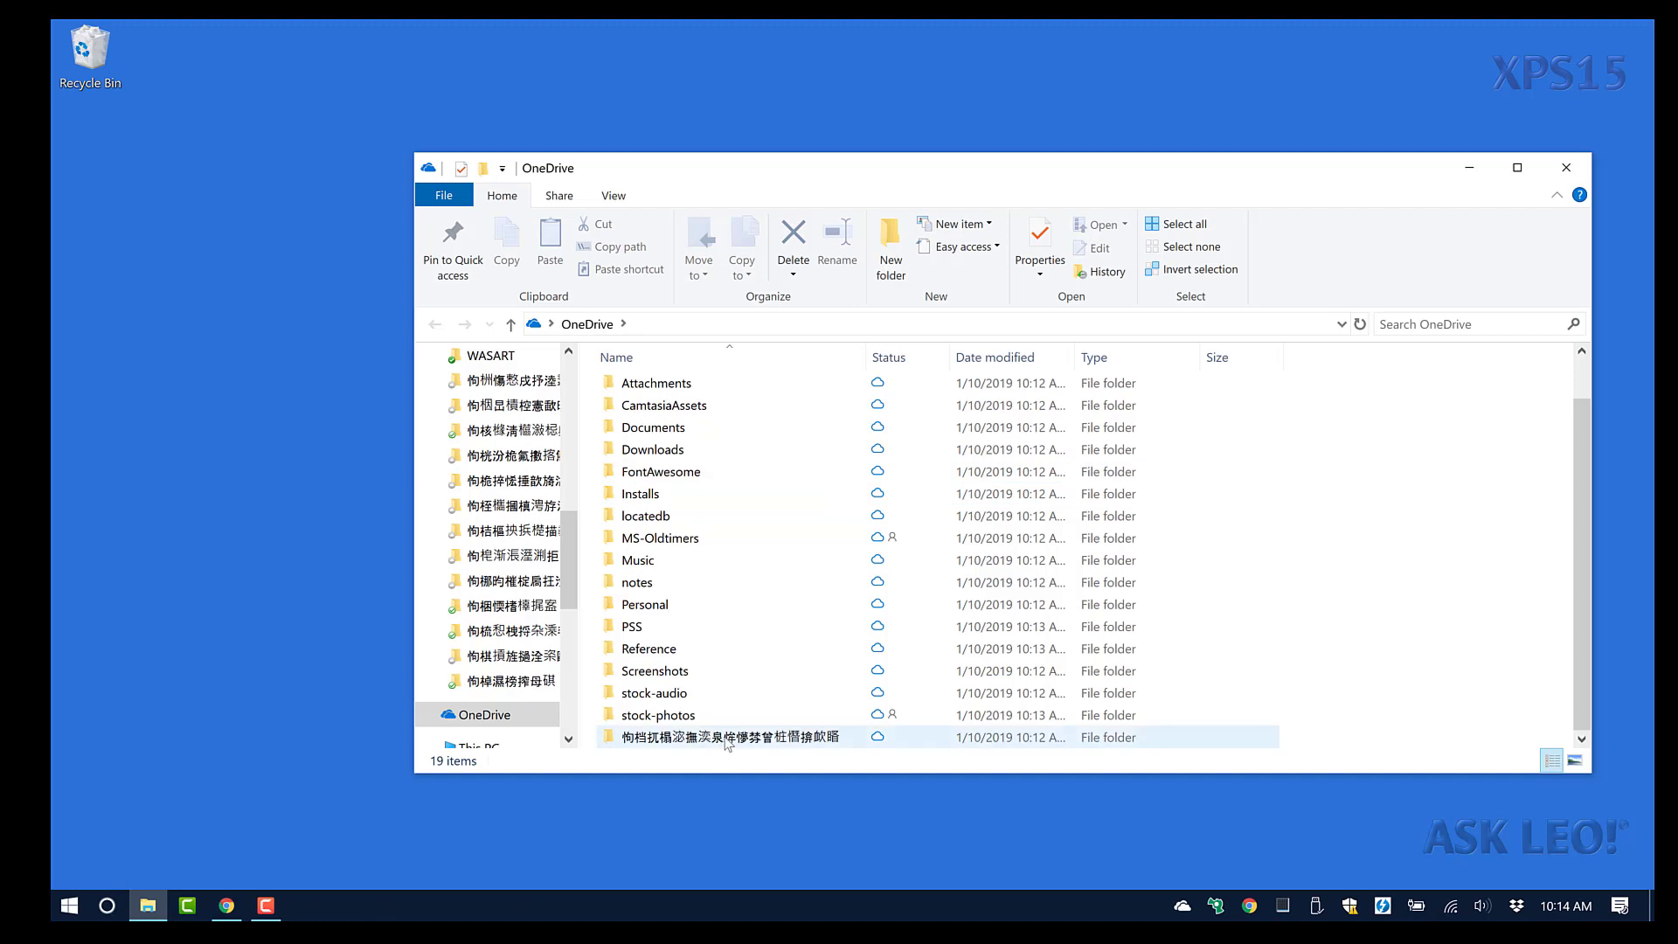
mouse_move(729, 744)
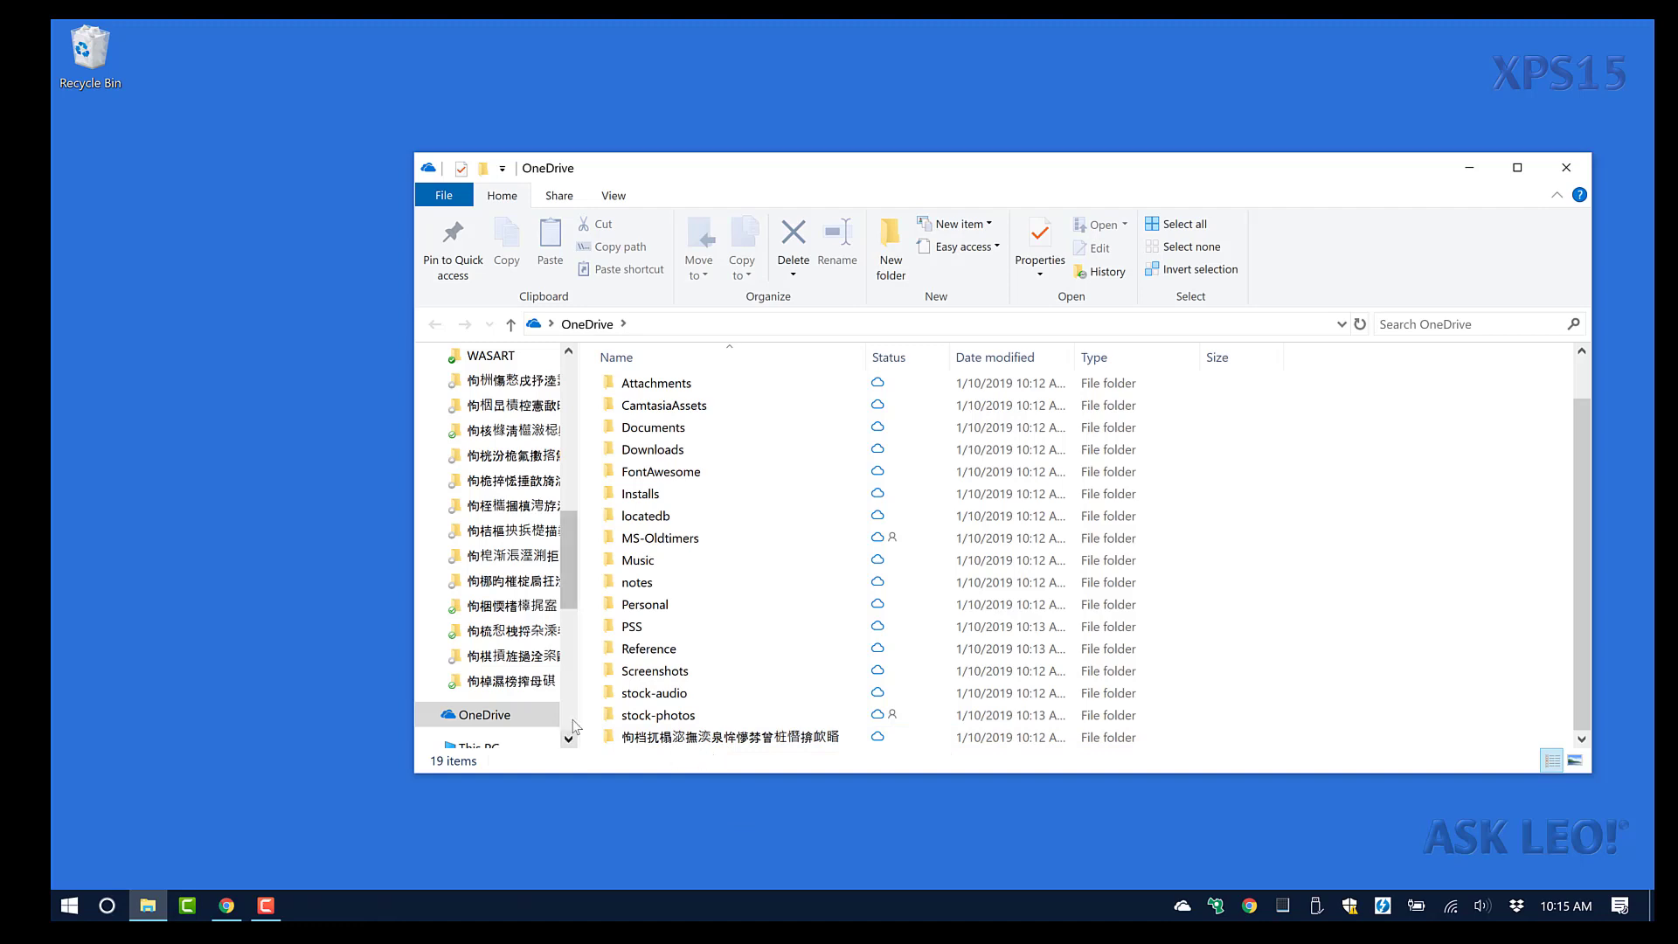
scroll(568, 738, "down", 5)
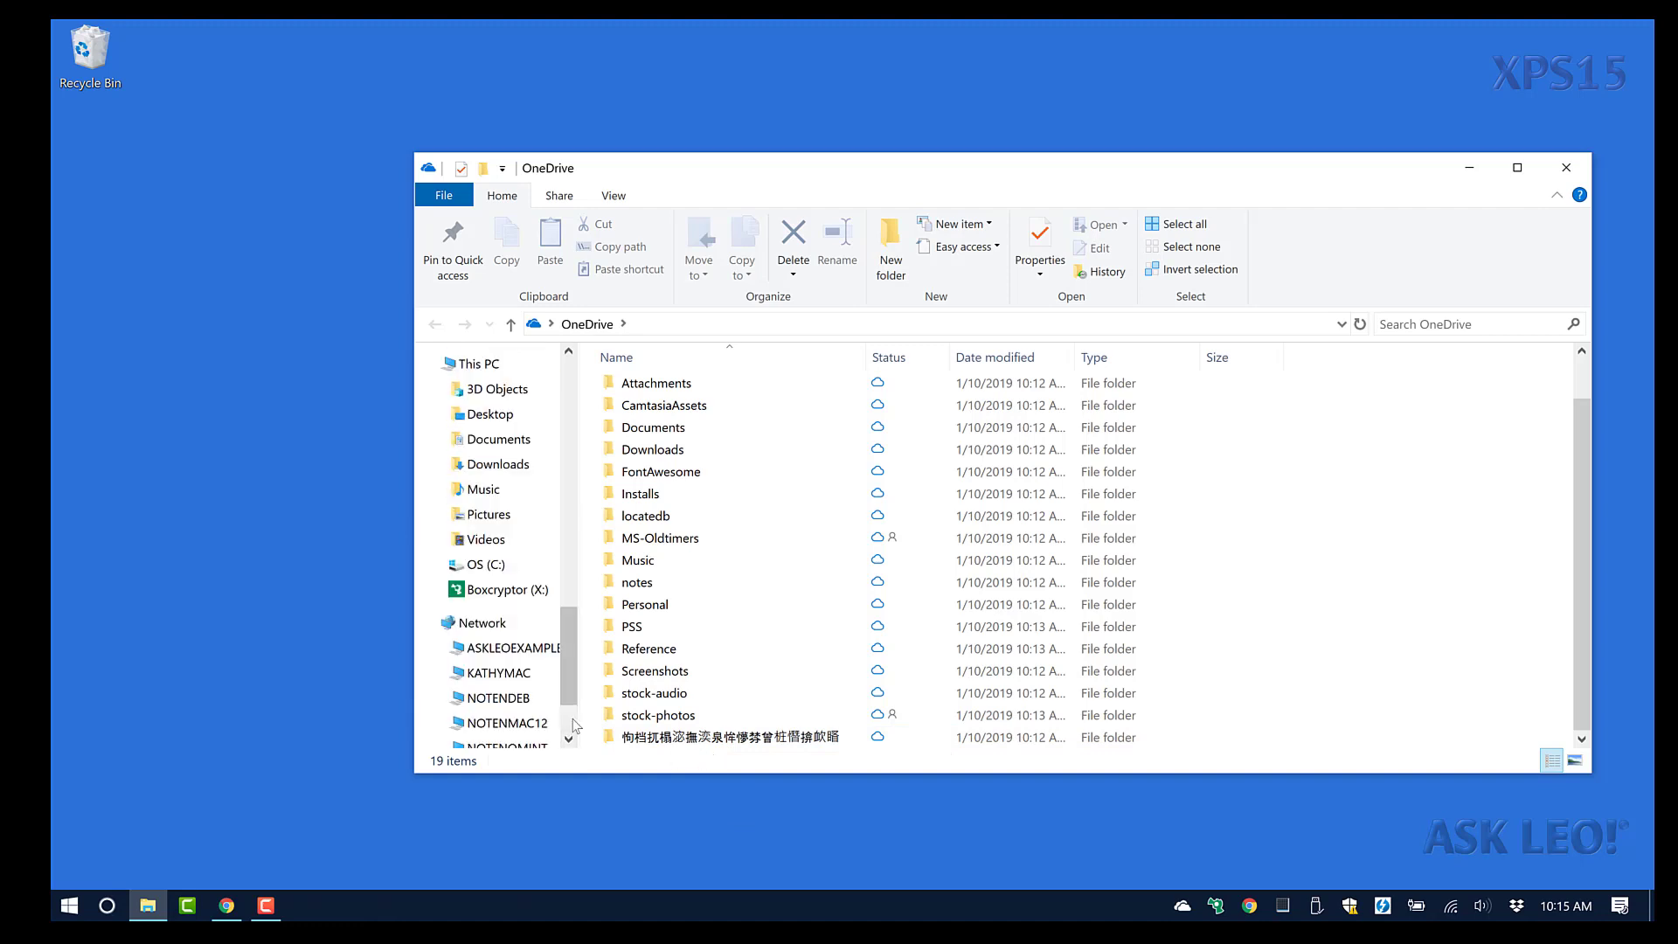
Open the OneDrive folder on Boxcryptor (X:), then show the Windows Security overview.
left_click(505, 591)
left_click(646, 412)
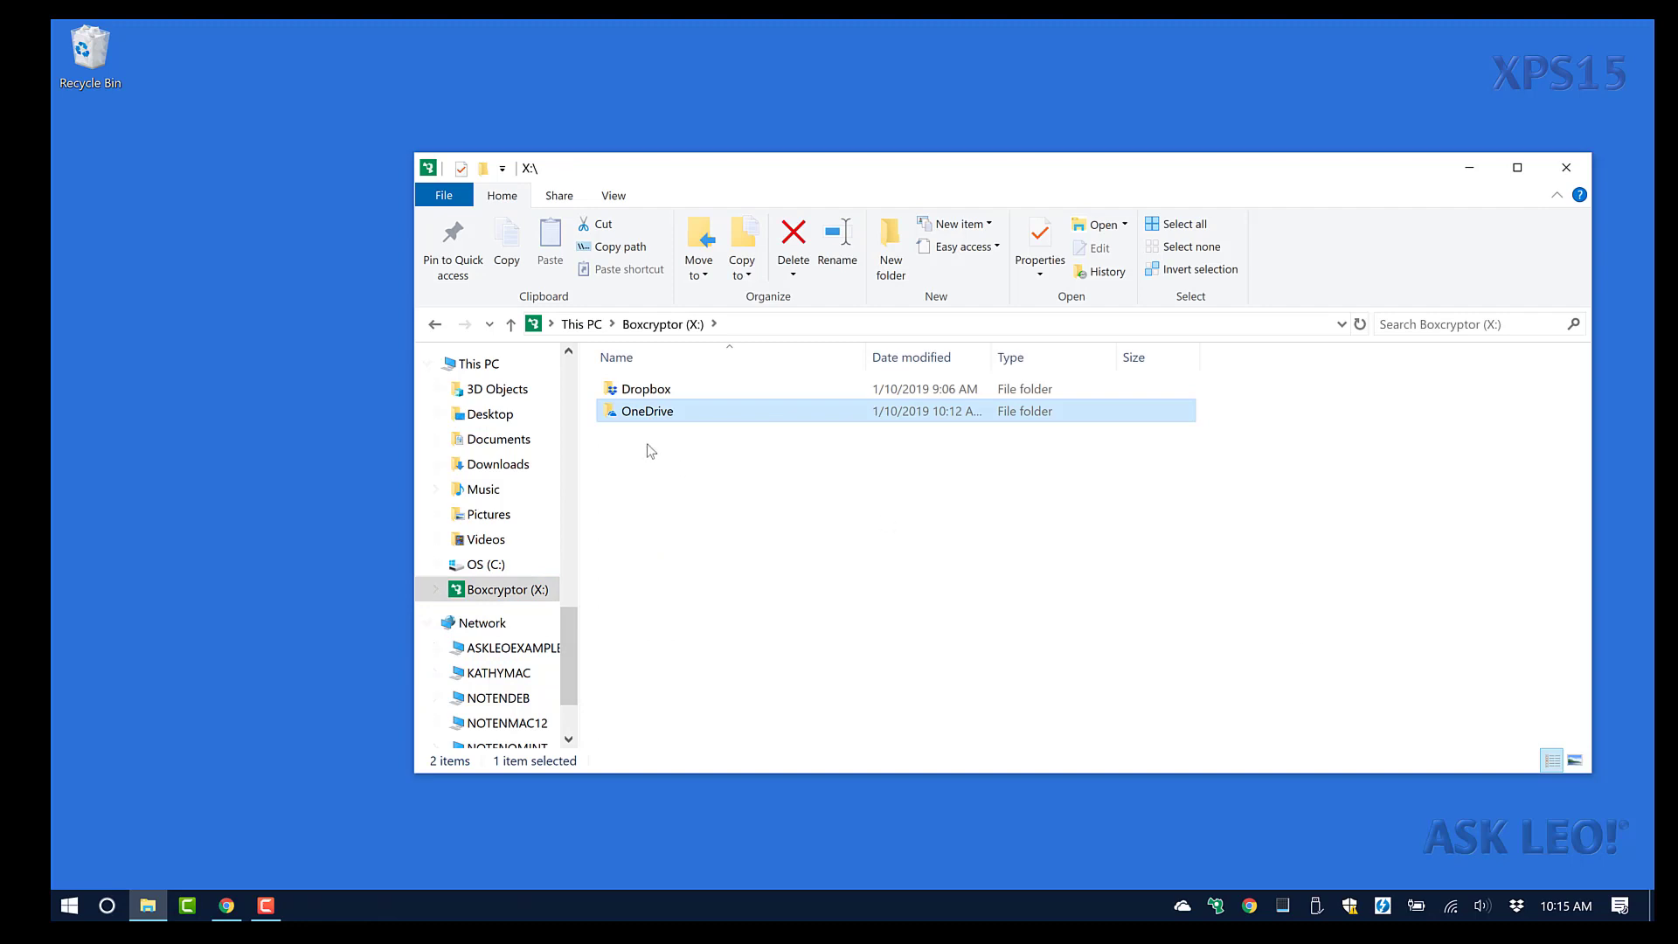
double_click(659, 412)
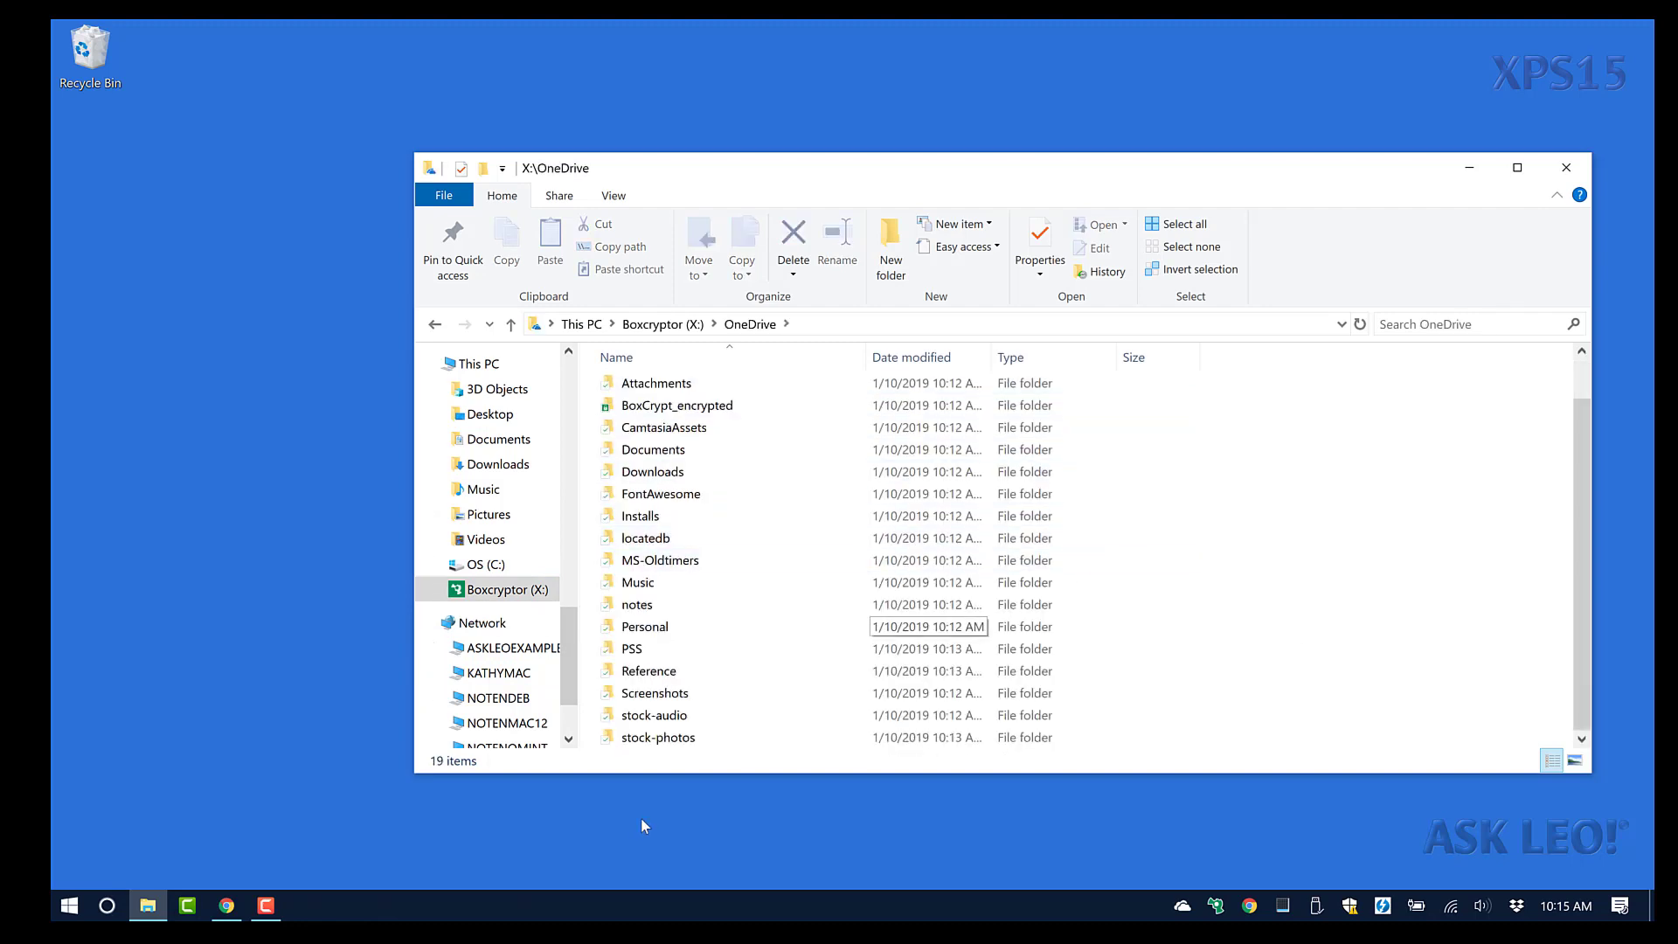
scroll(725, 704, "up", 1)
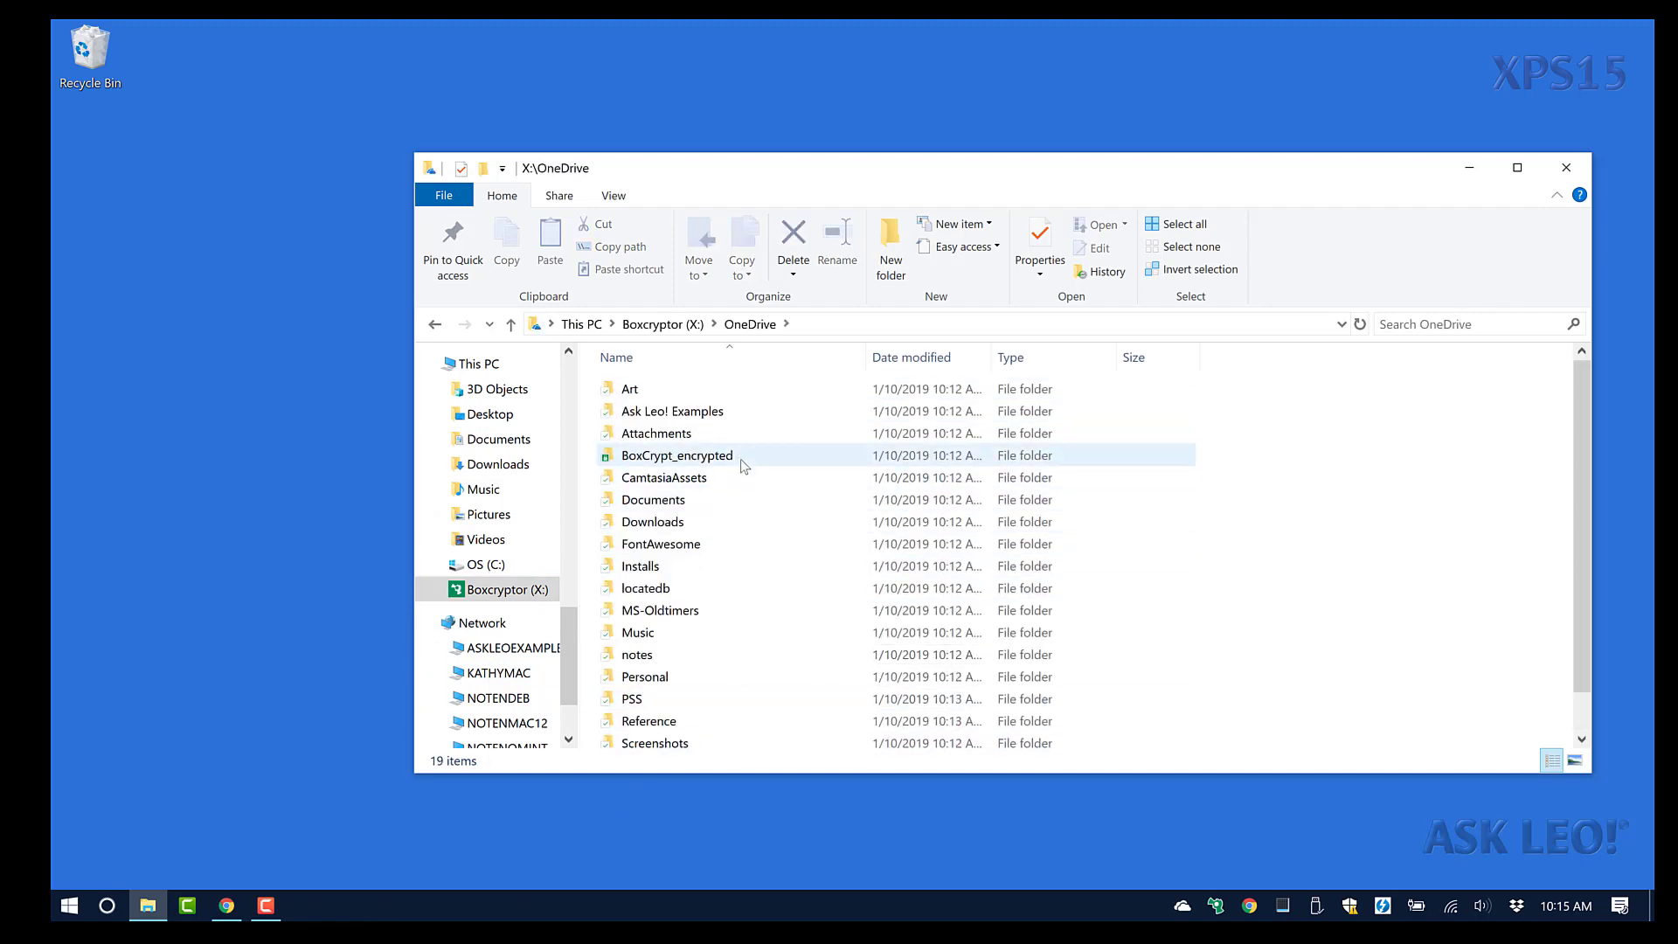
mouse_move(745, 458)
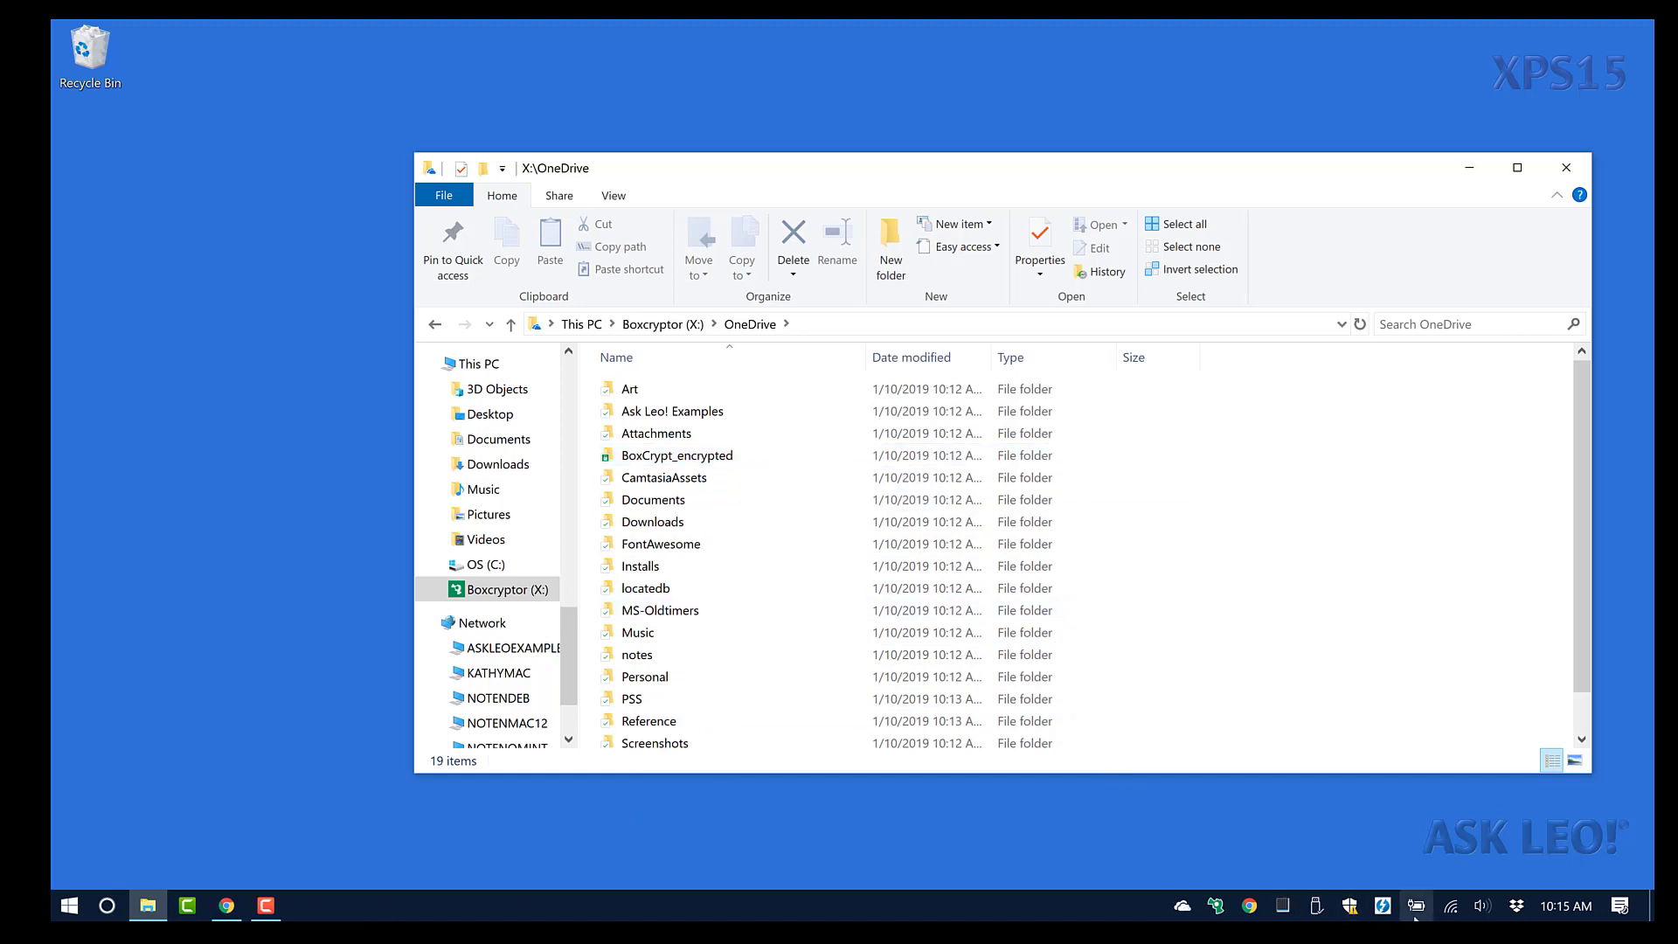
left_click(1350, 905)
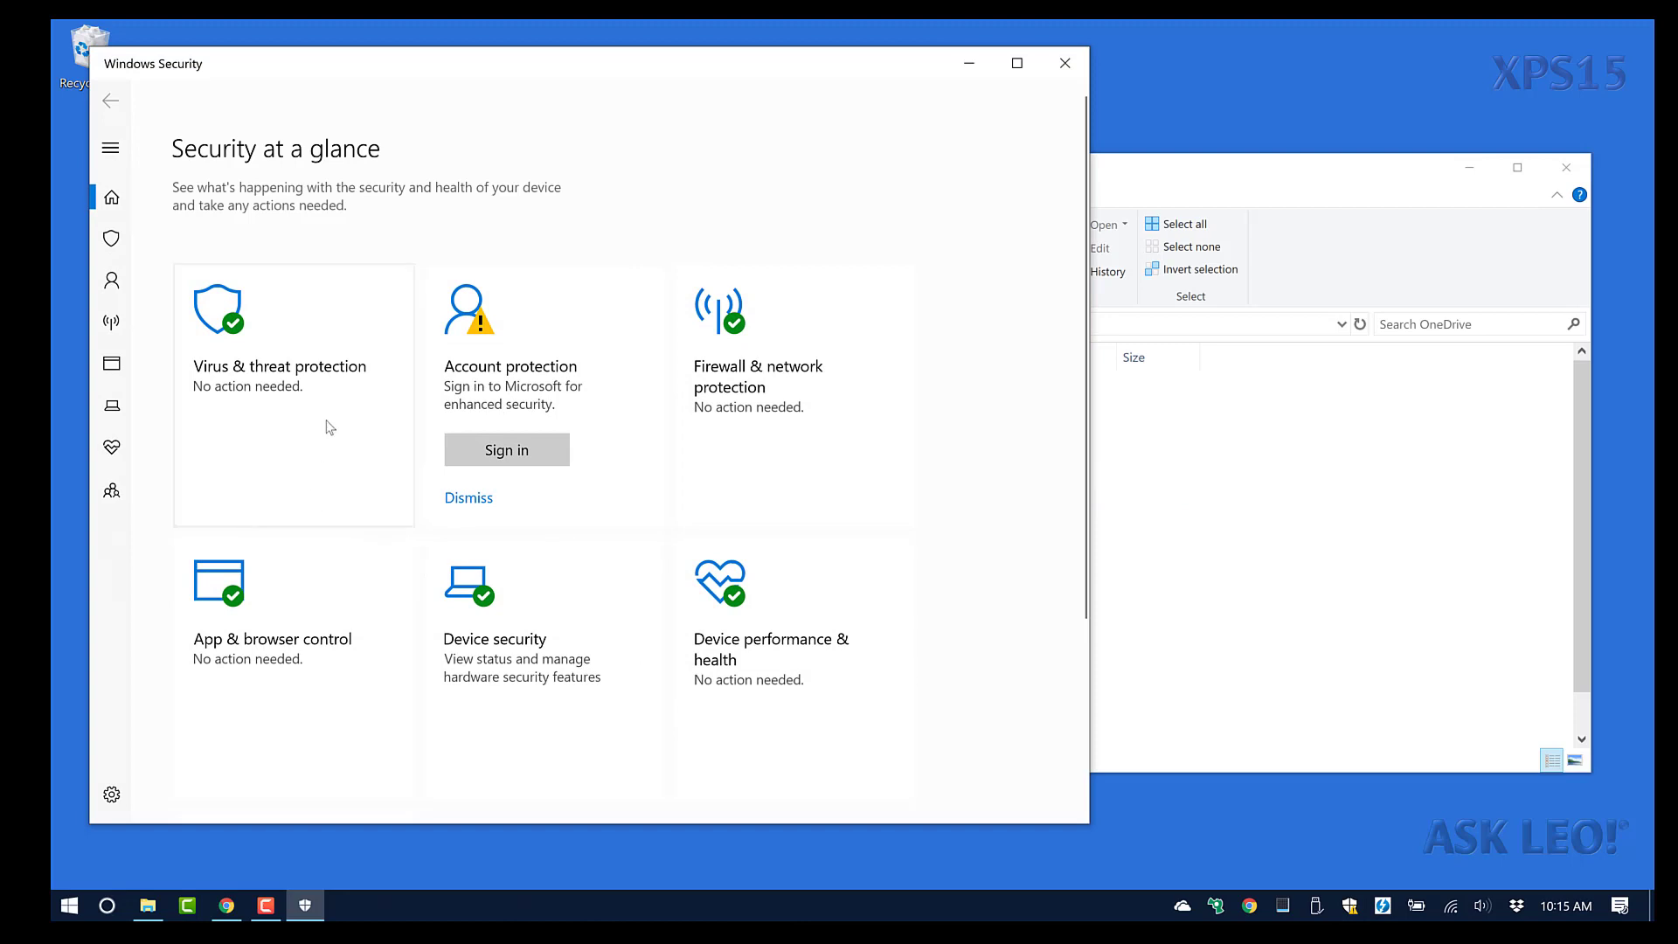
Under Account protection, sign in with the Microsoft account e-mail and password.
left_click(517, 454)
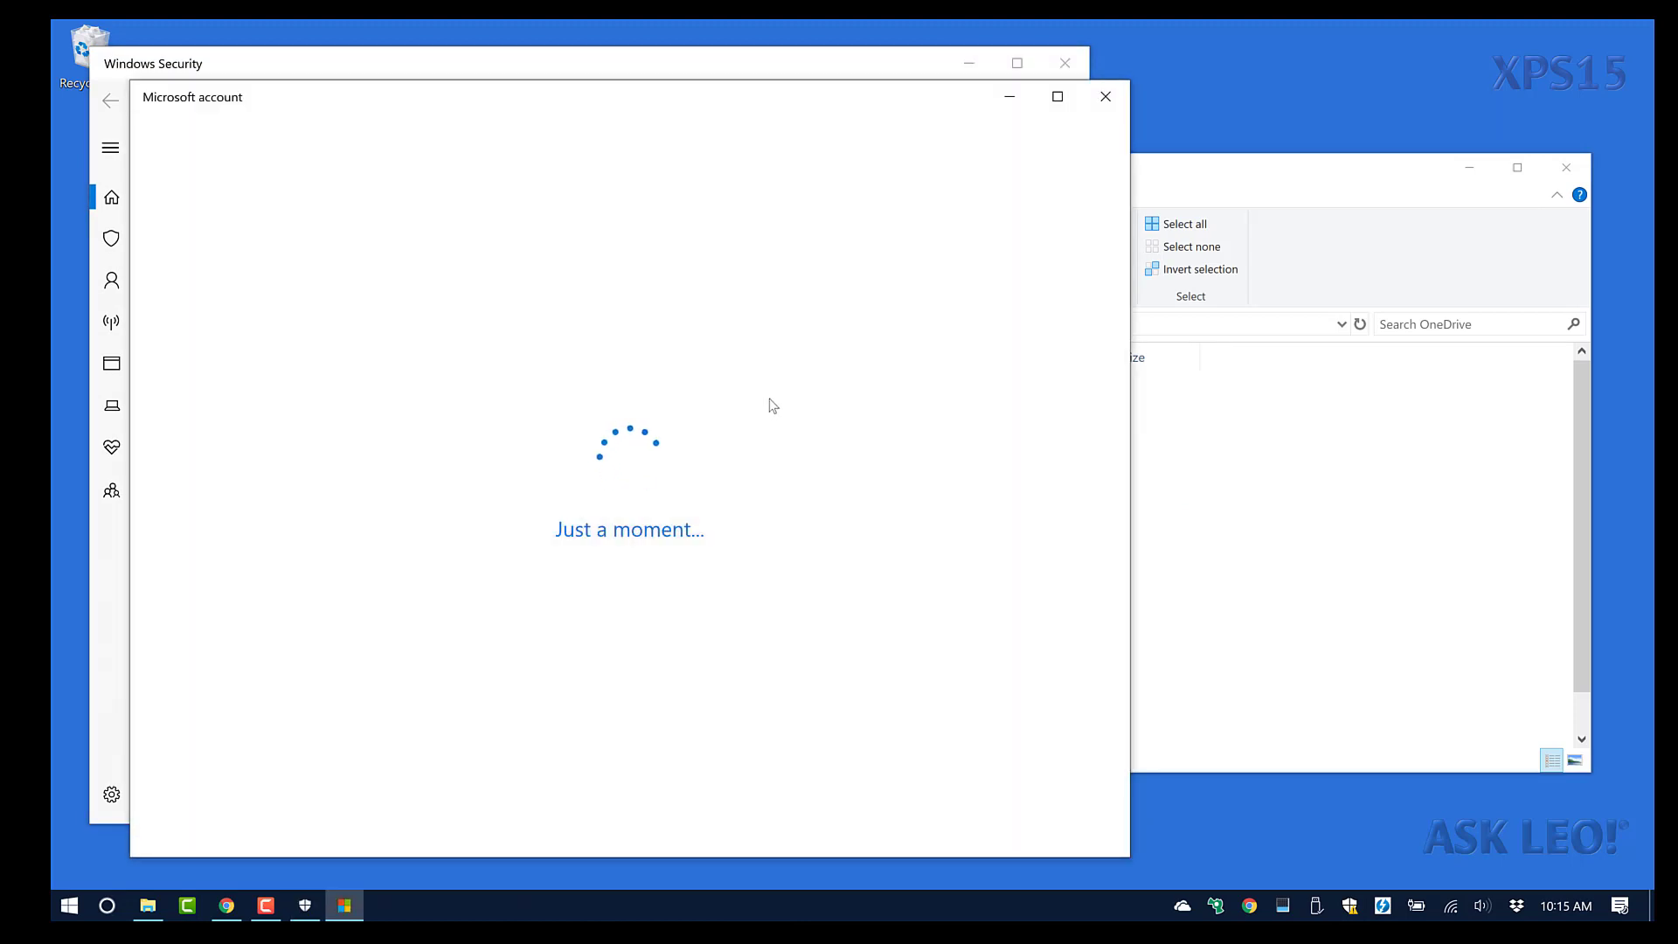
type("<masked email>")
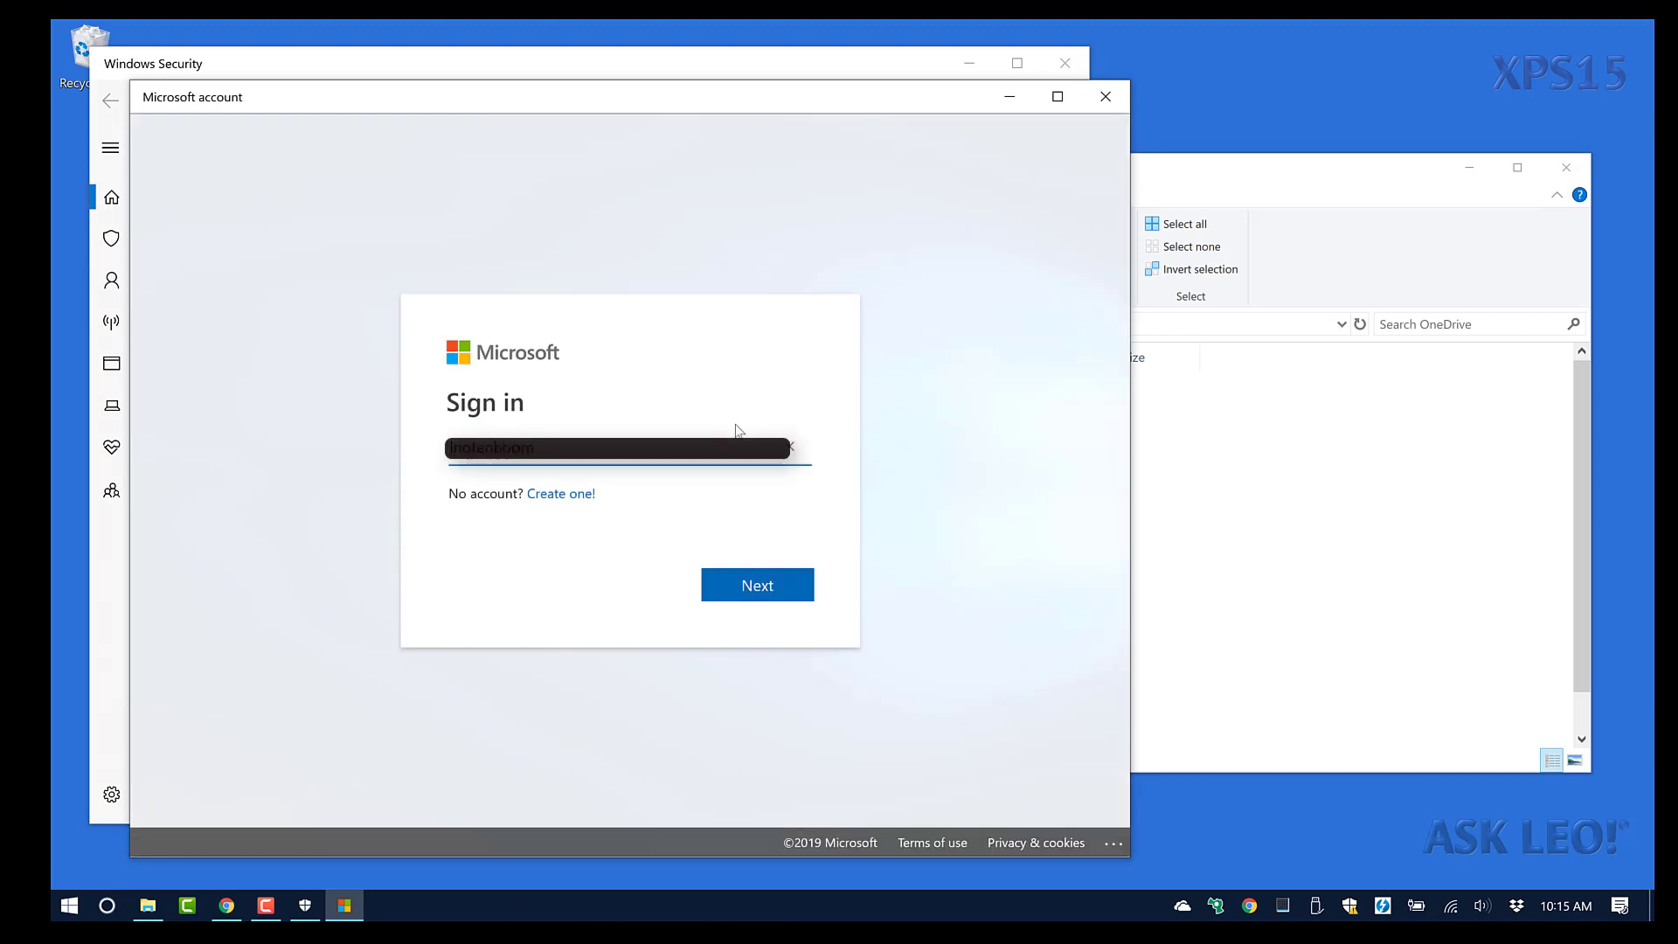
key("Return")
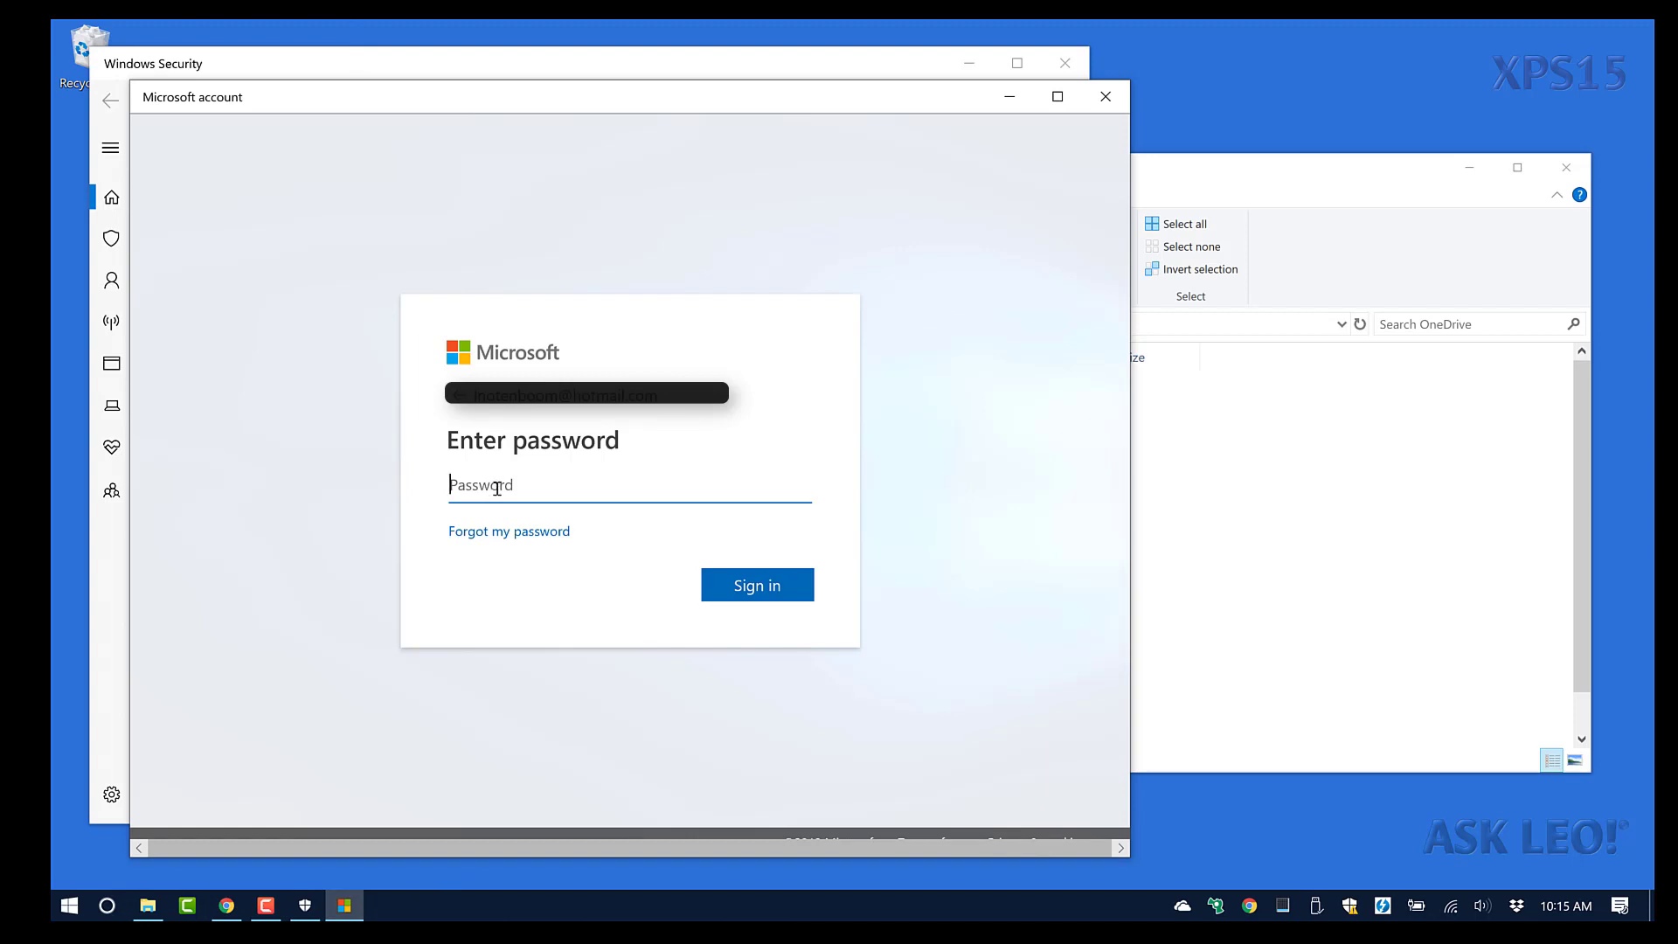
key("ctrl+v")
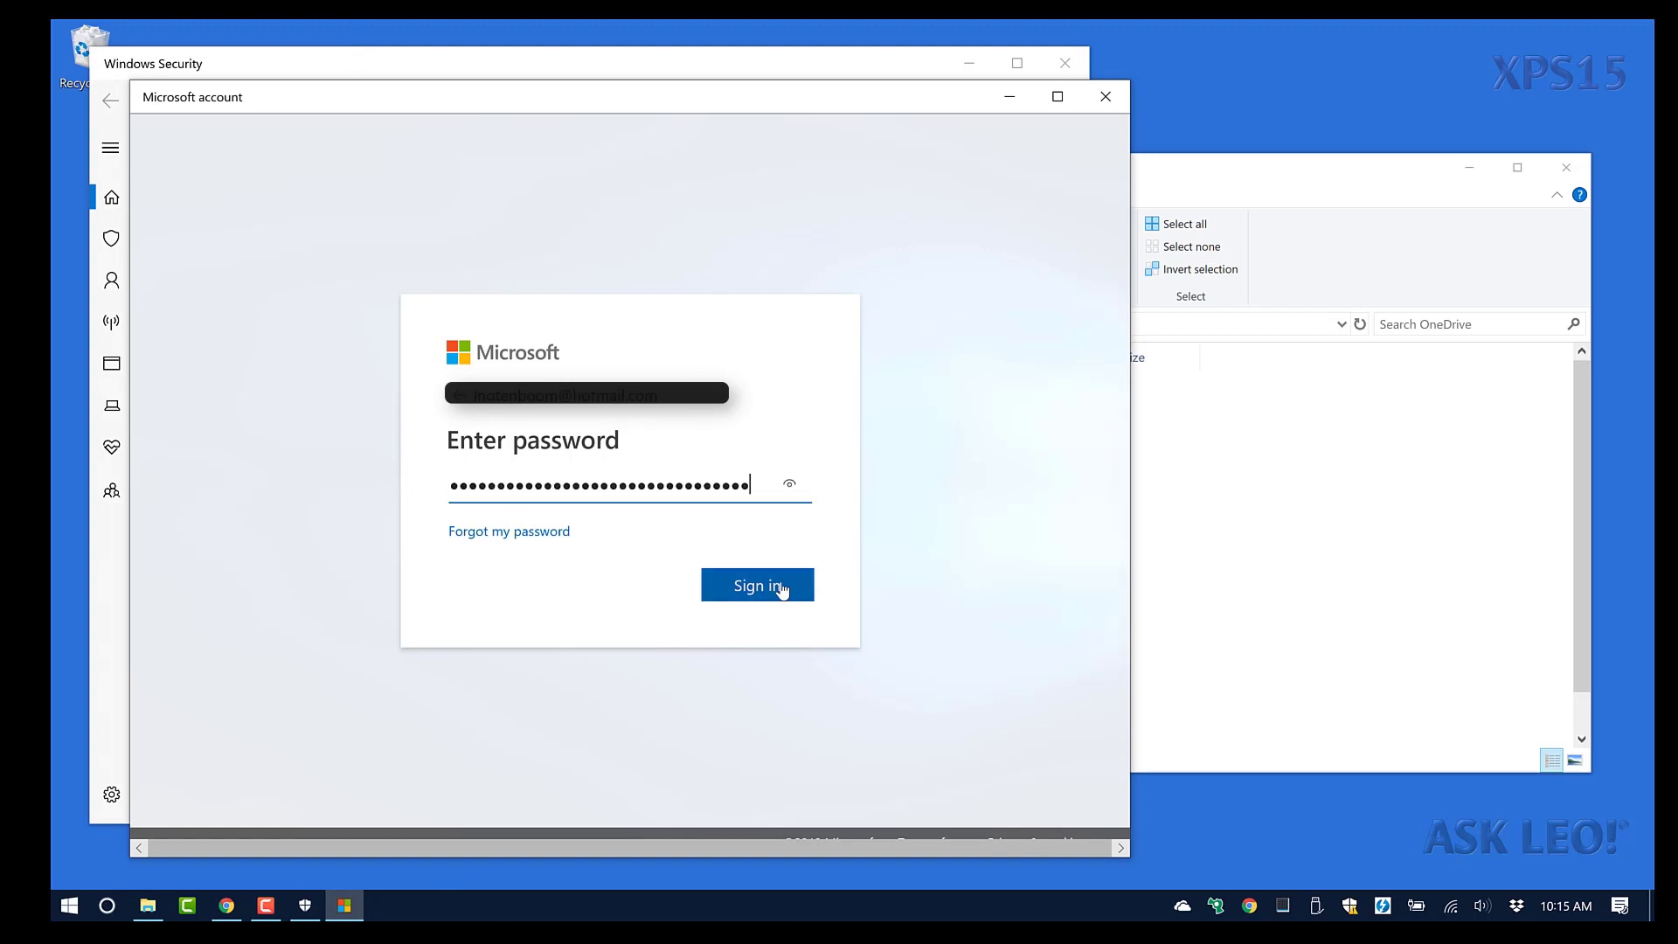
left_click(782, 590)
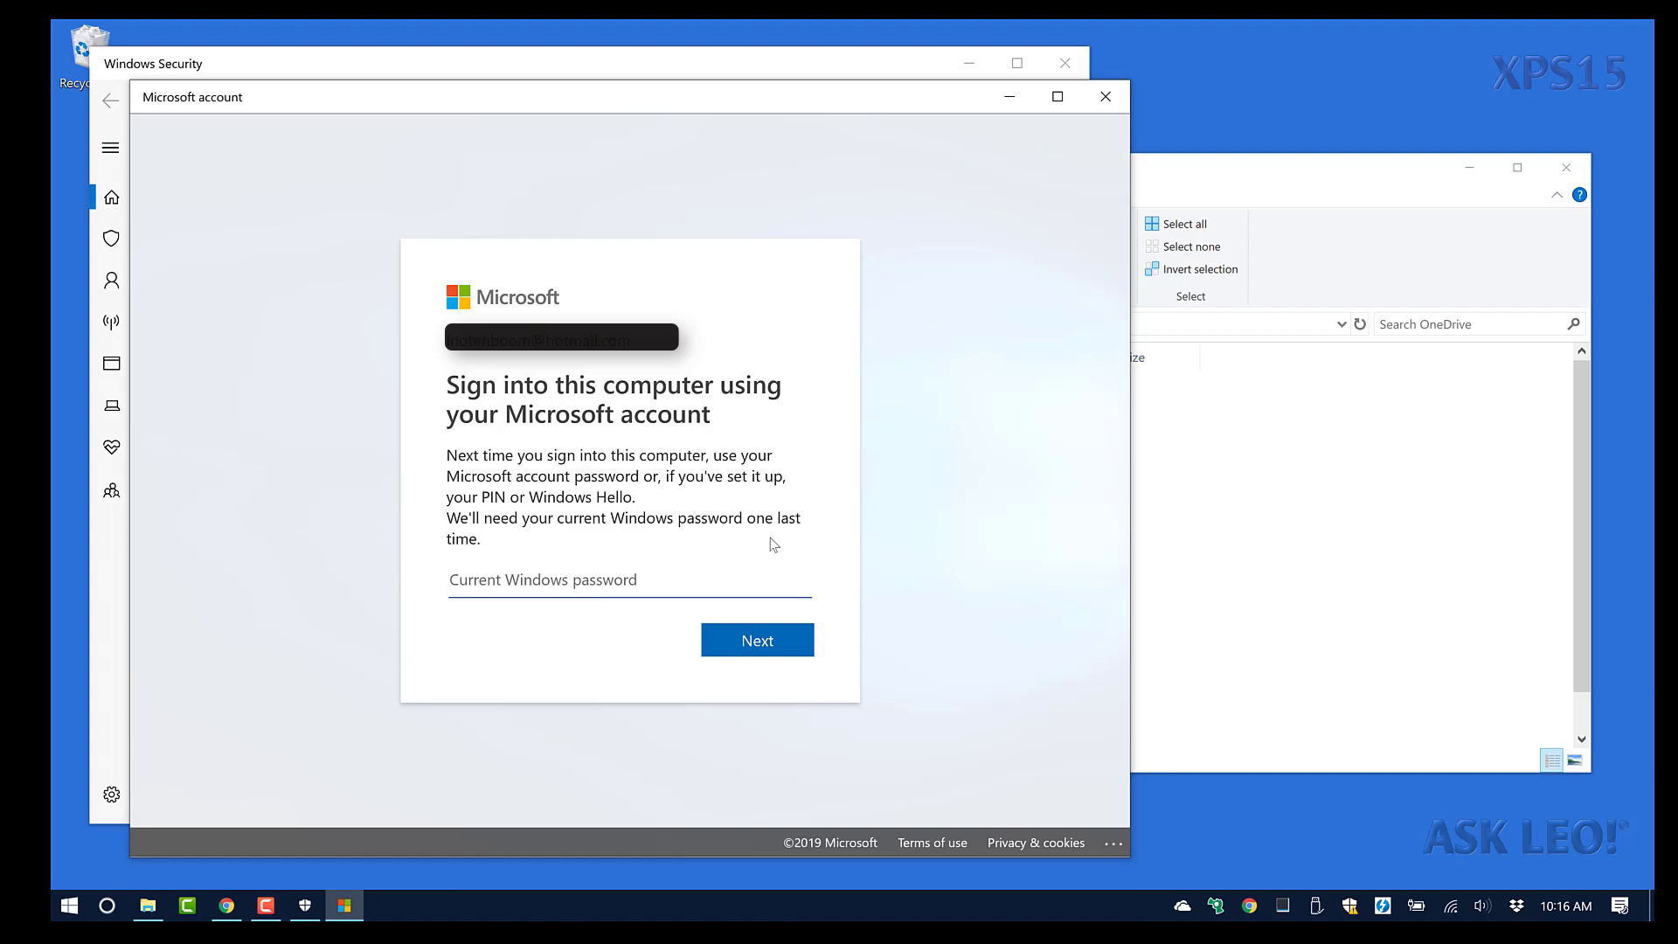
Verify with the current Windows password and skip fingerprint setup.
type("*****")
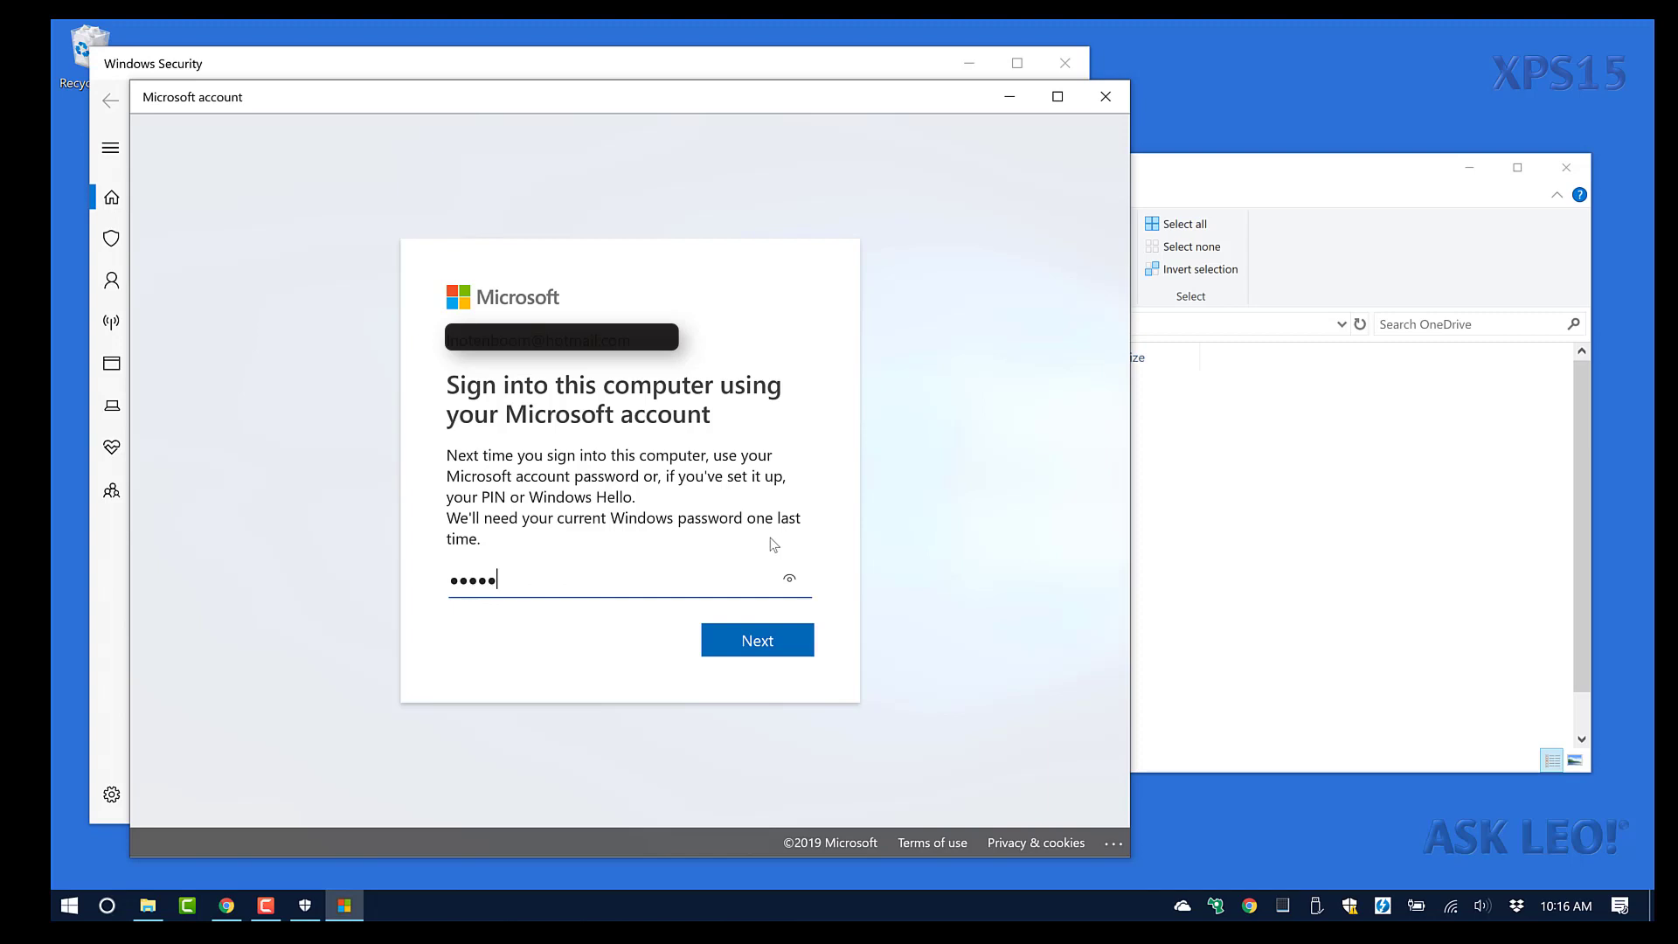
type("***")
key("Return")
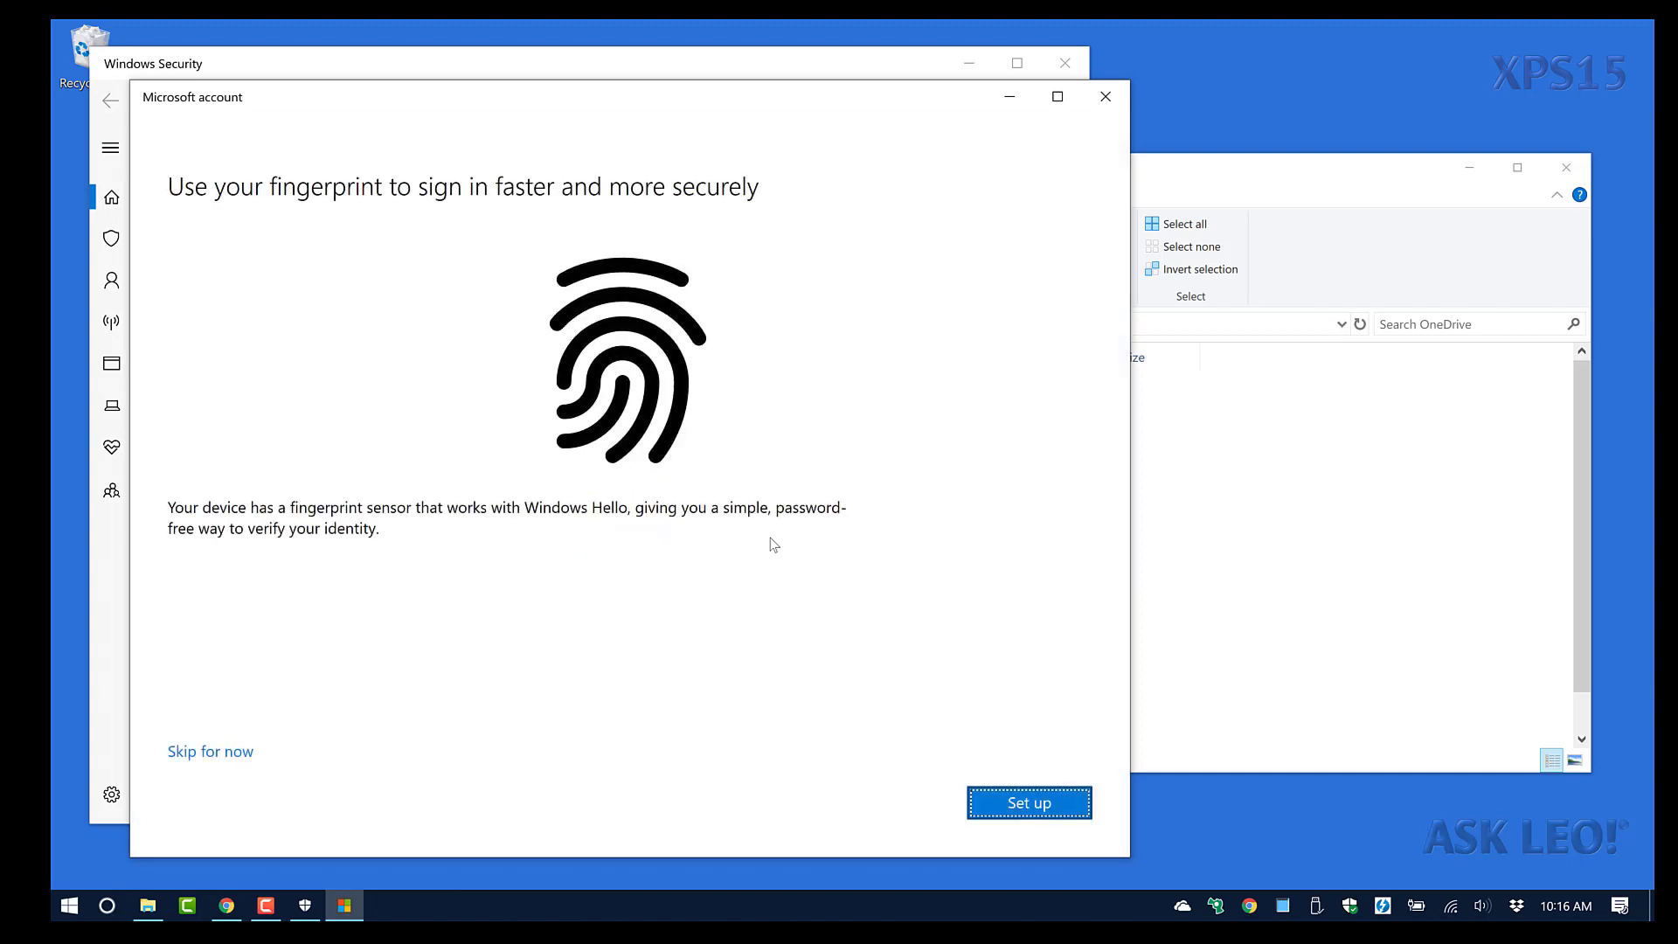
left_click(210, 754)
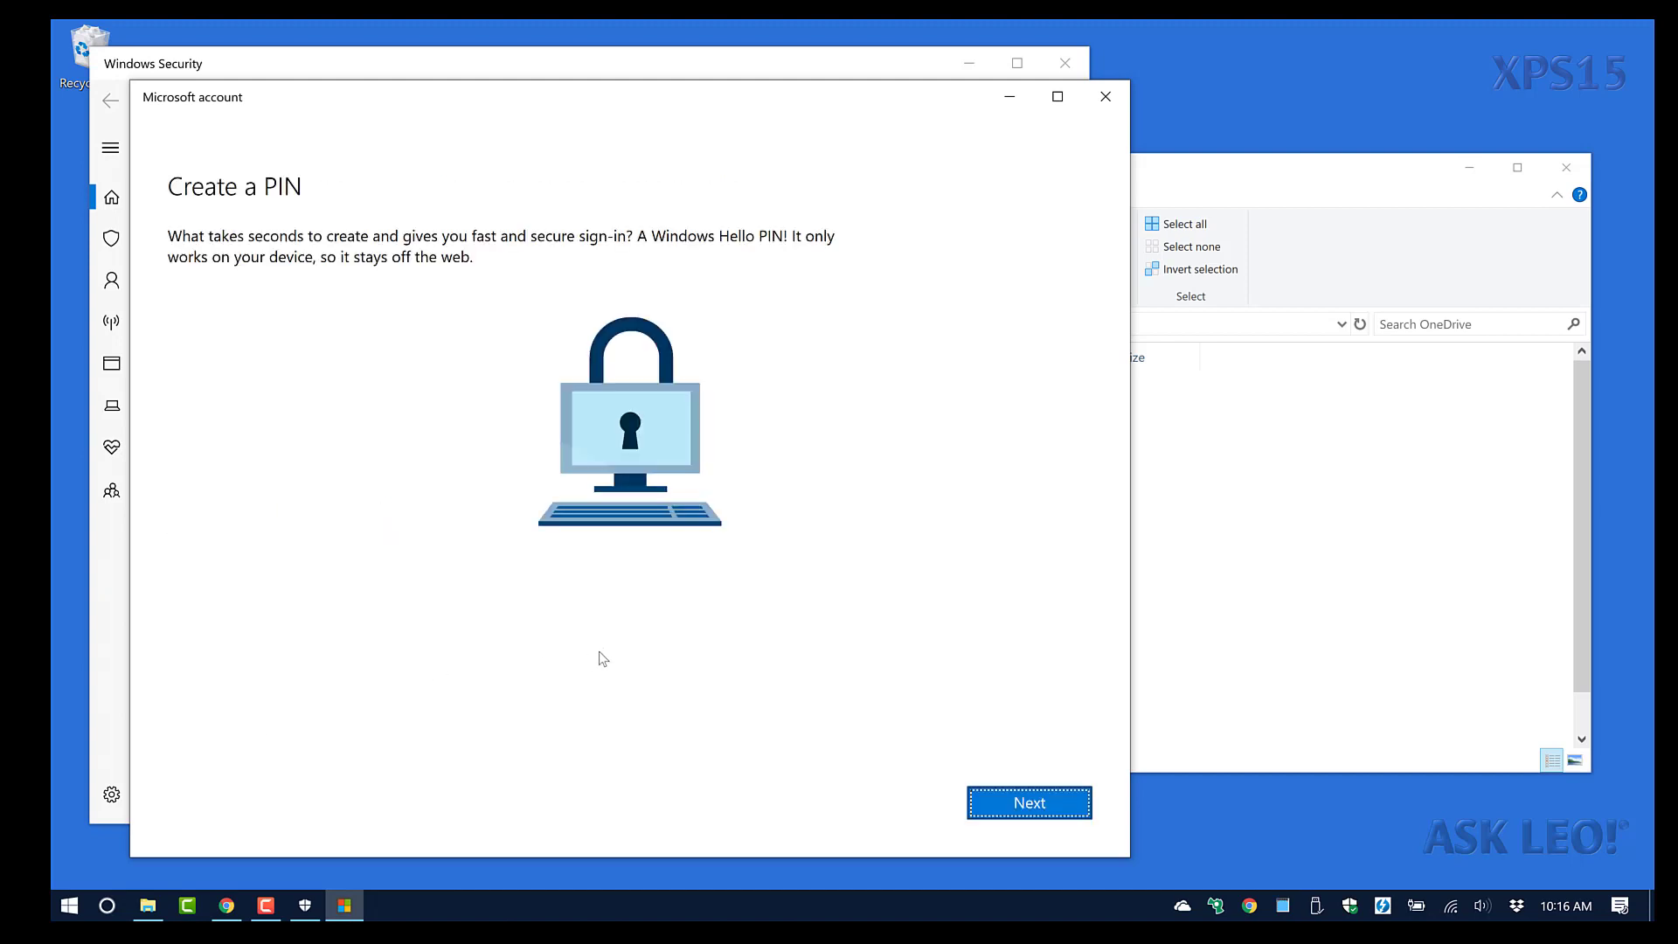
Create and confirm a sign-in PIN, then close Windows Security and File Explorer.
left_click(1079, 802)
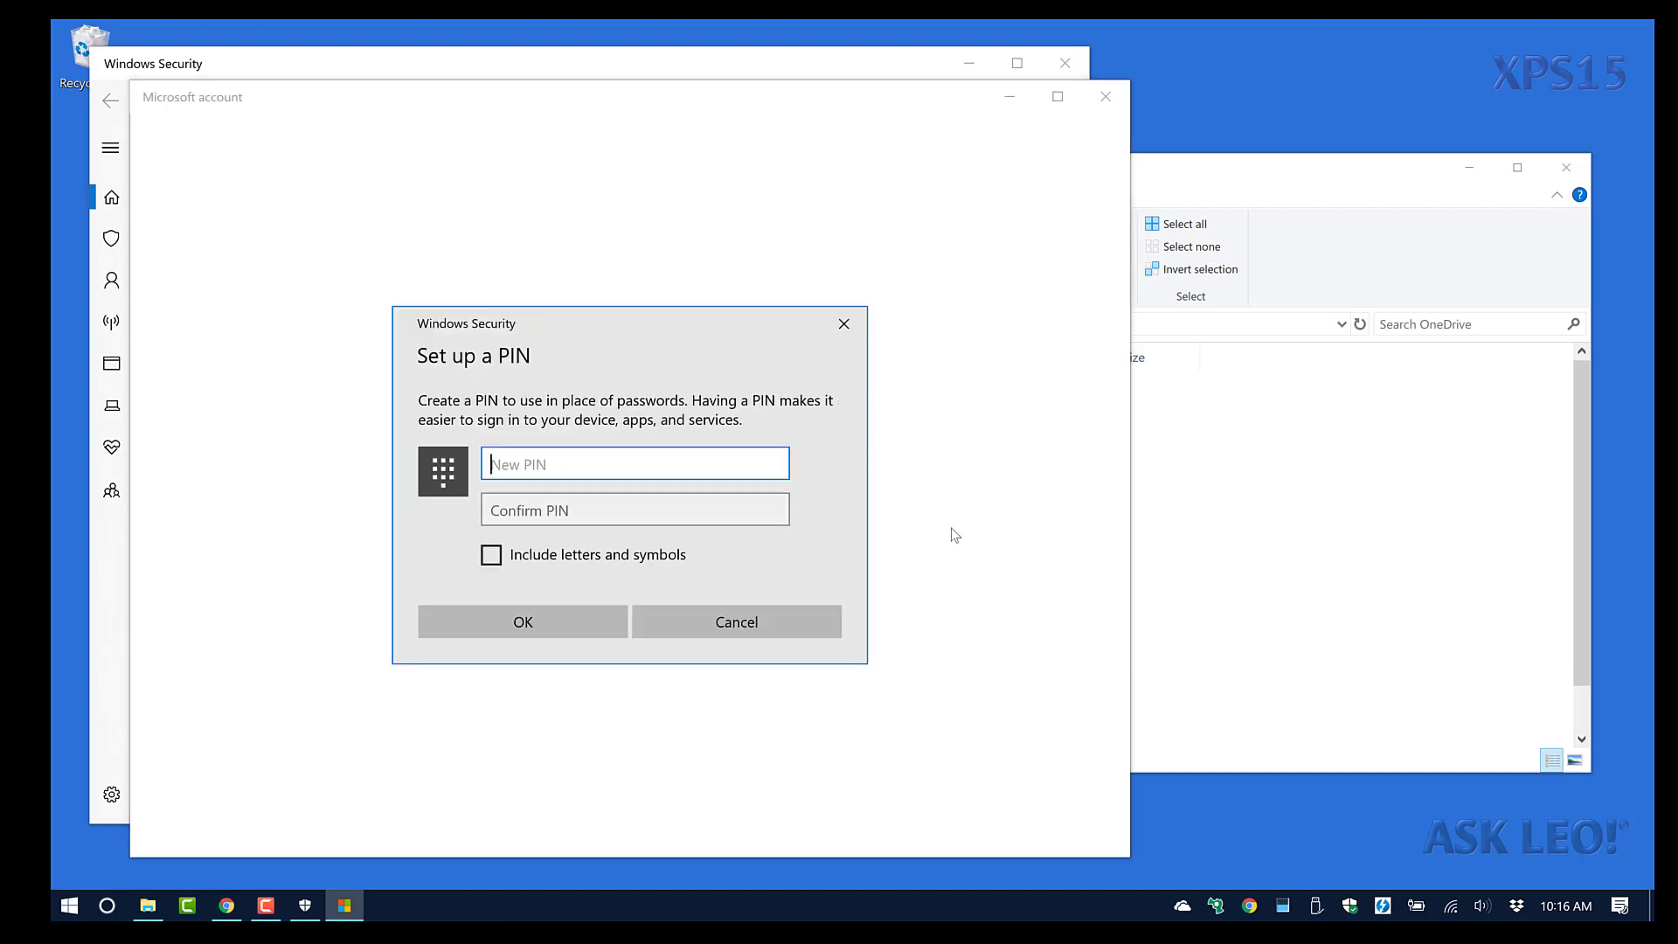
type("1234")
key("Tab")
type("1234")
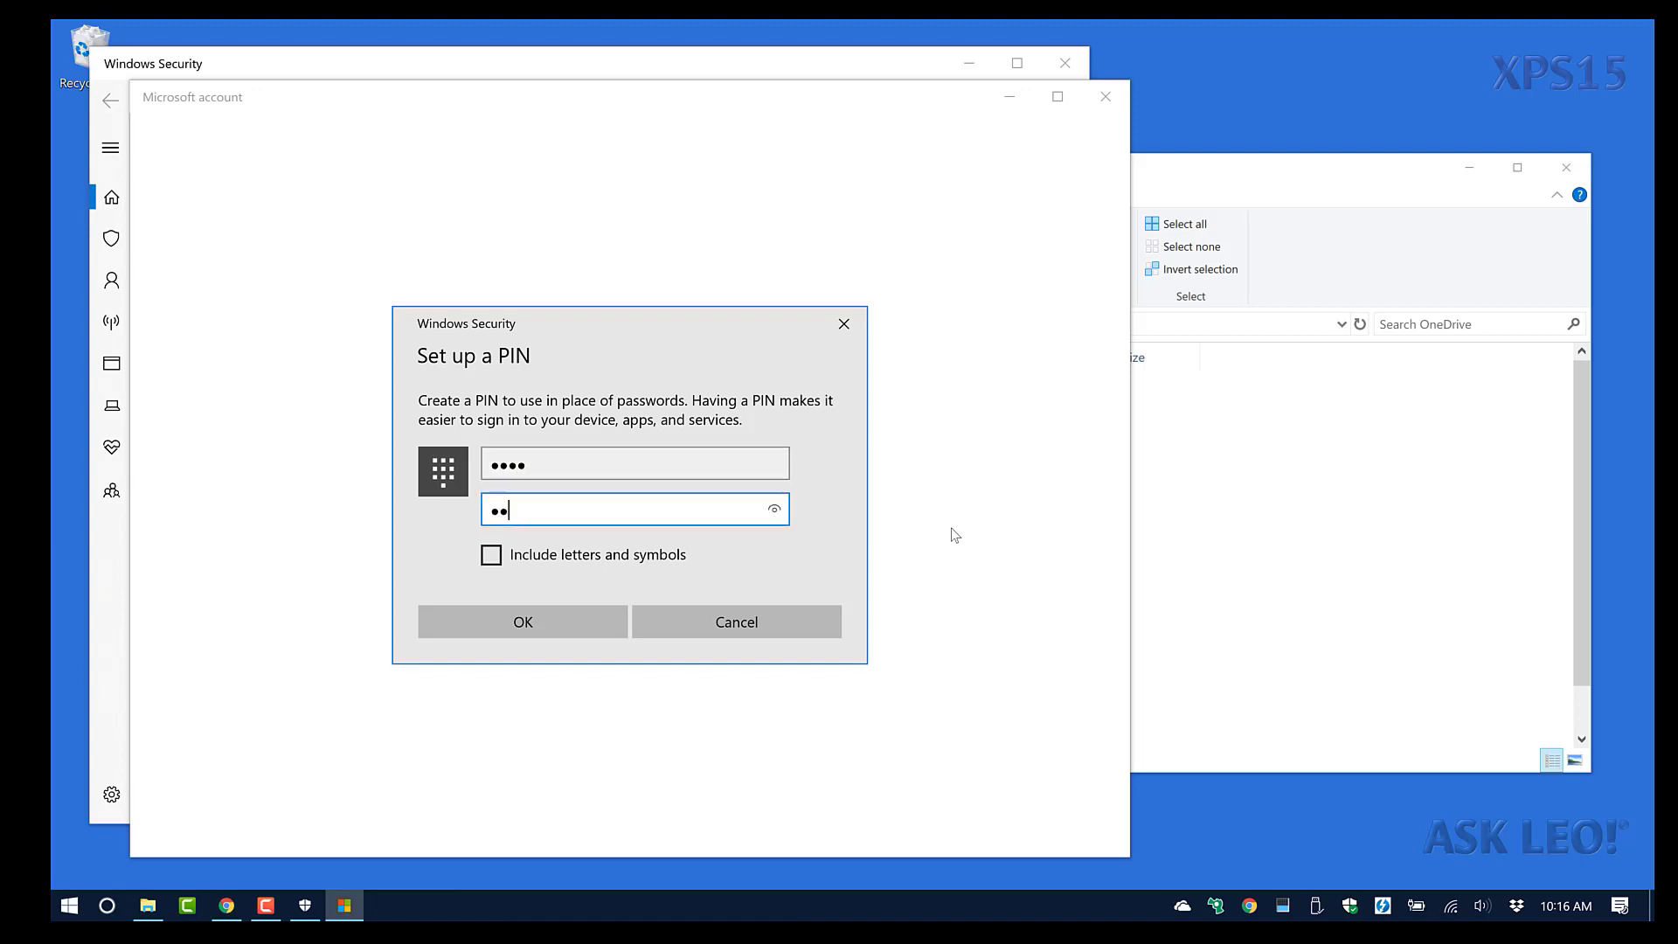
left_click(474, 621)
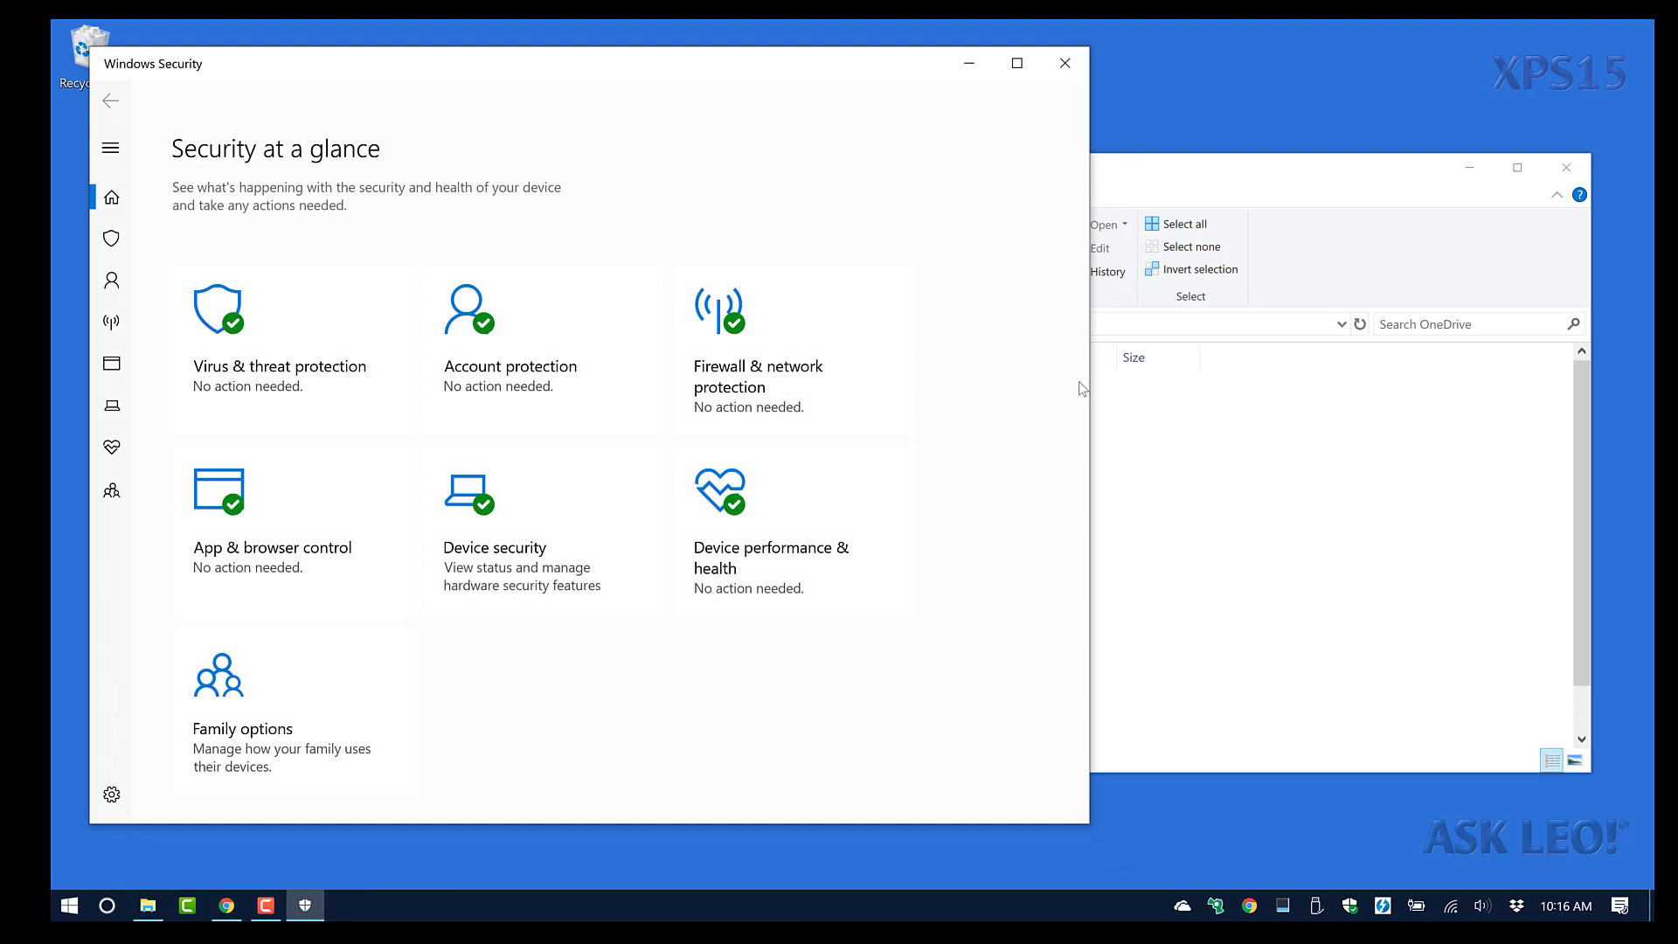
left_click(1071, 63)
left_click(1566, 167)
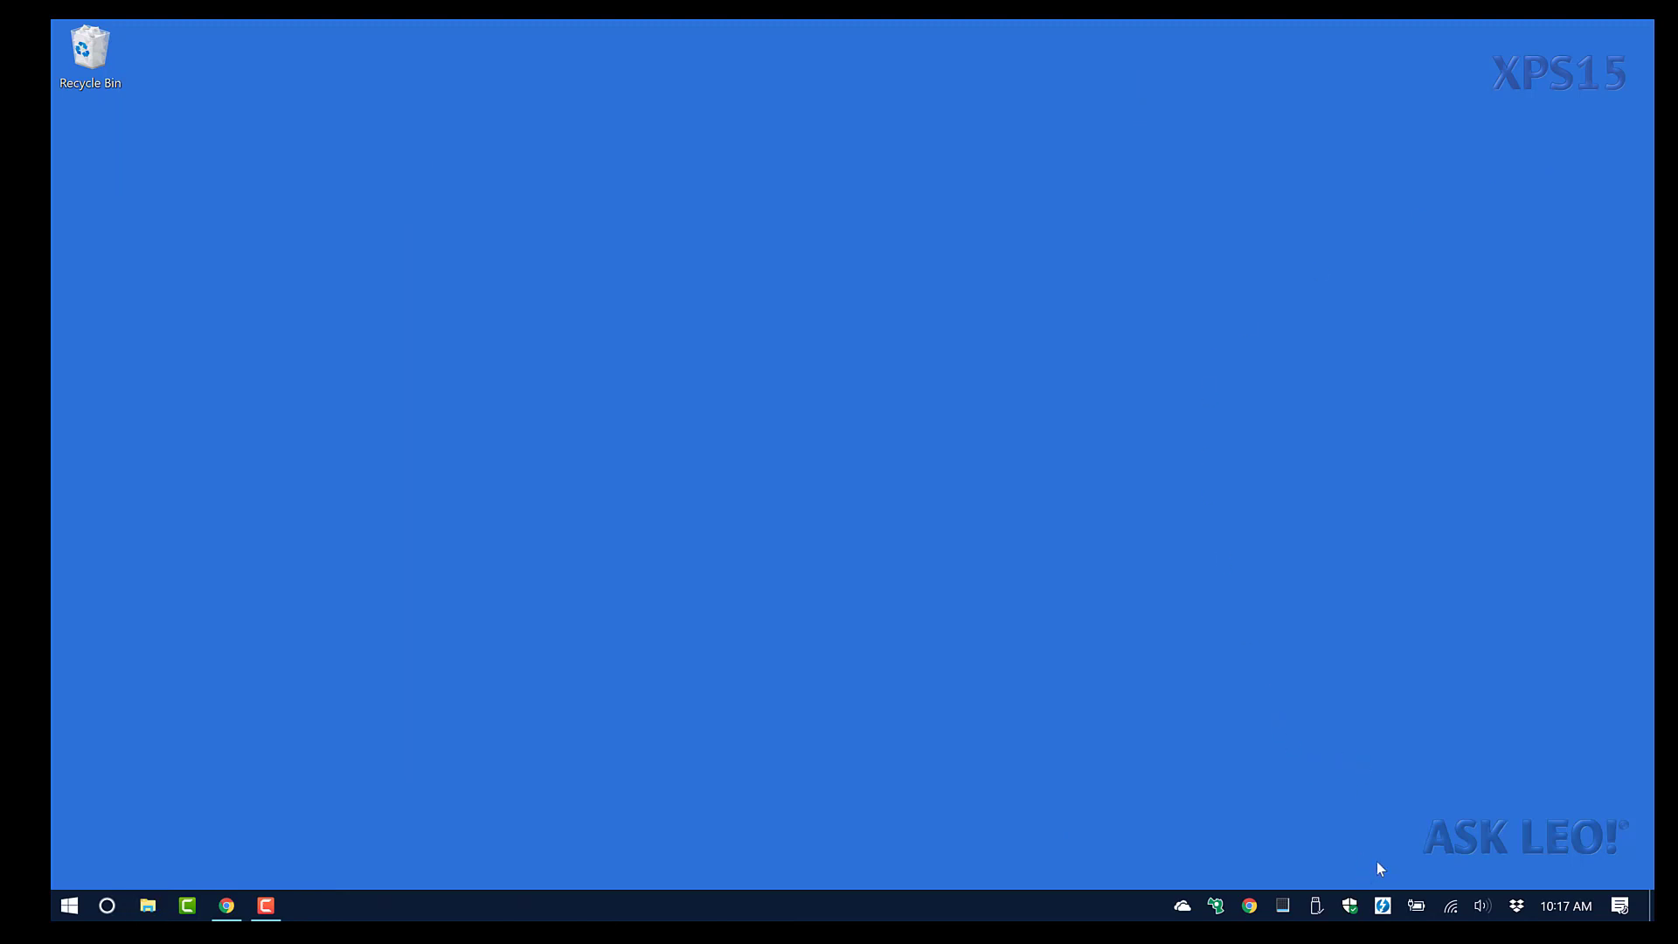